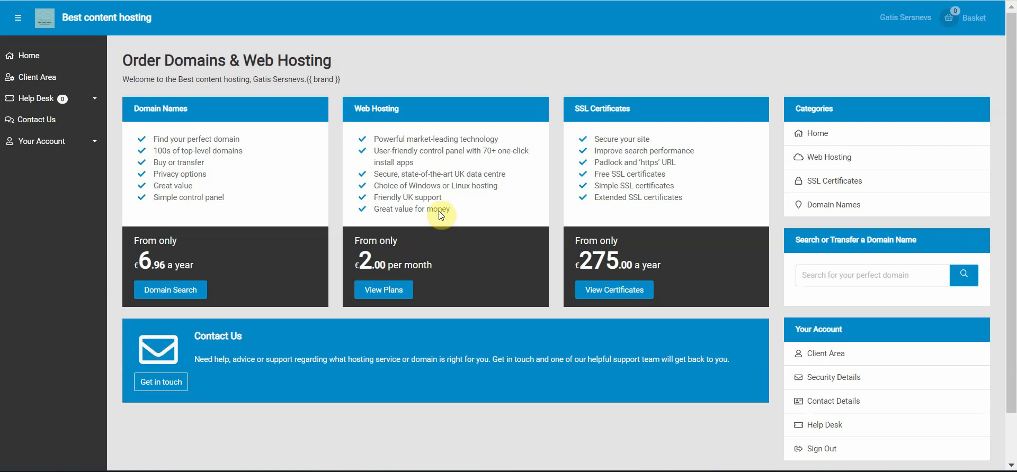
Go to the client area and open the page for managing hosting packages
left_click(53, 79)
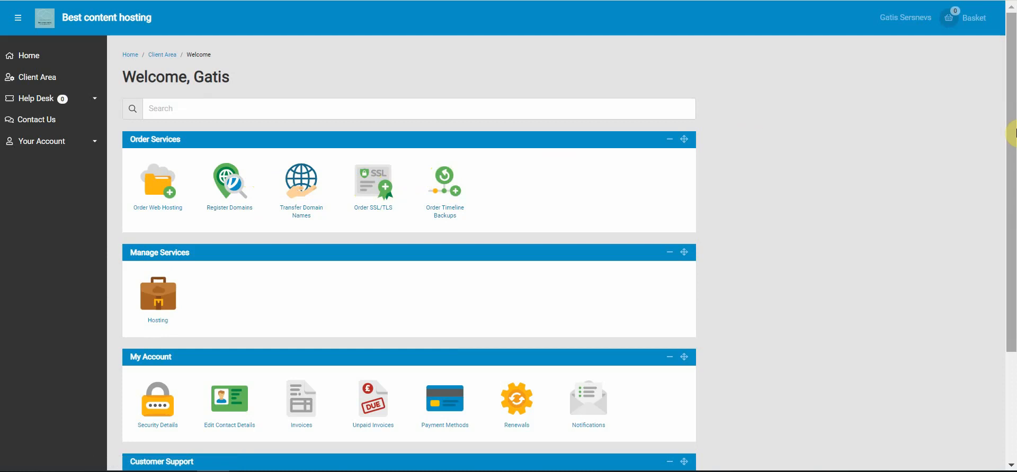
left_click_drag(1009, 149, 1007, 163)
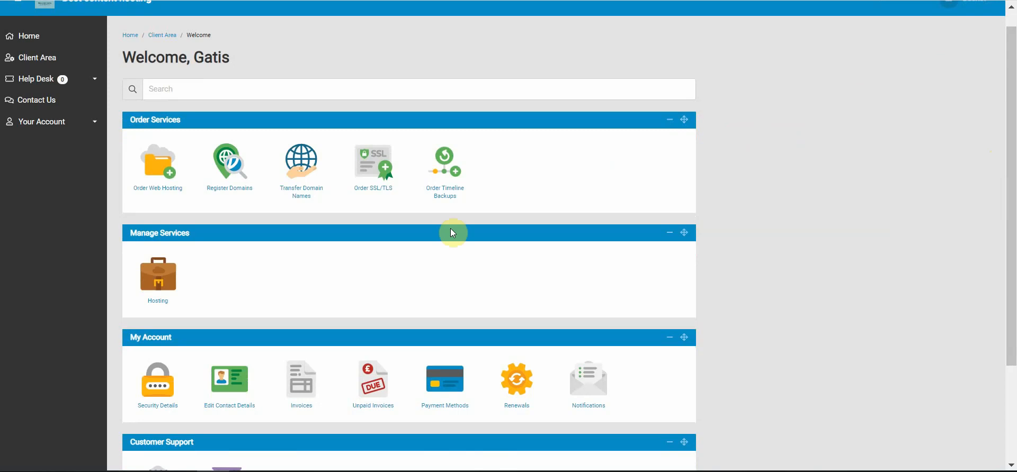
left_click(164, 280)
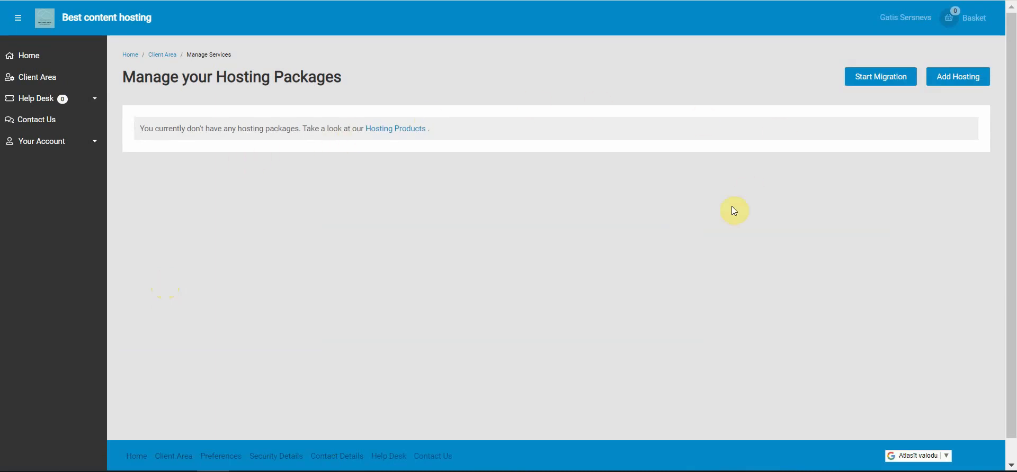
Add a hosting package for the domain gatis.com with the Linux Starter allowance
left_click(961, 74)
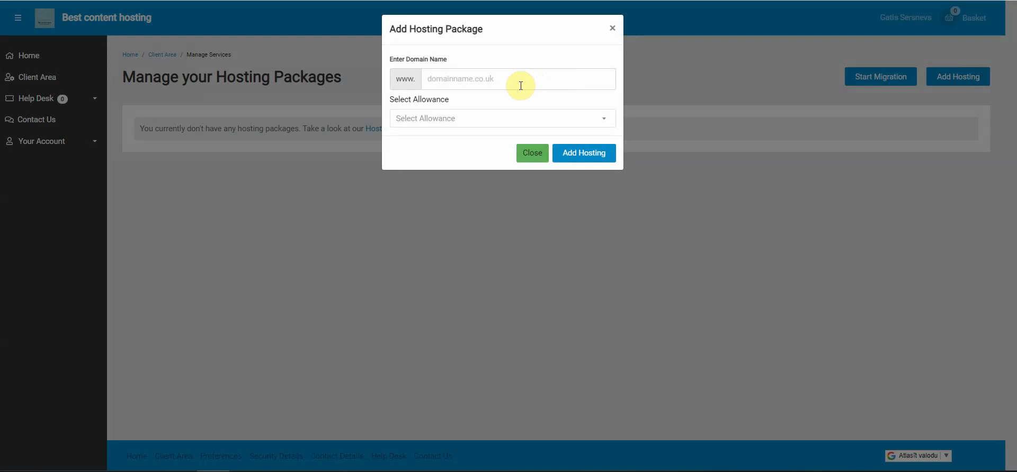
left_click(449, 77)
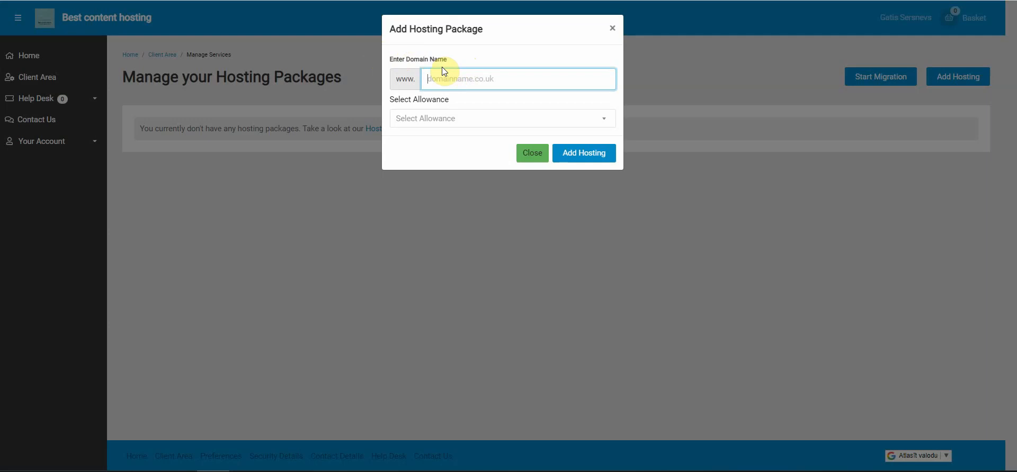
type("gatis.com")
left_click(484, 118)
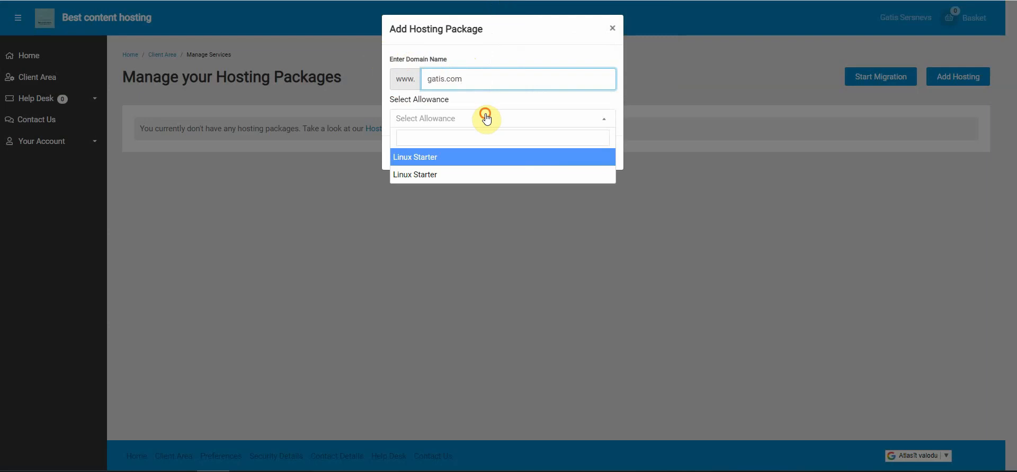
left_click(449, 158)
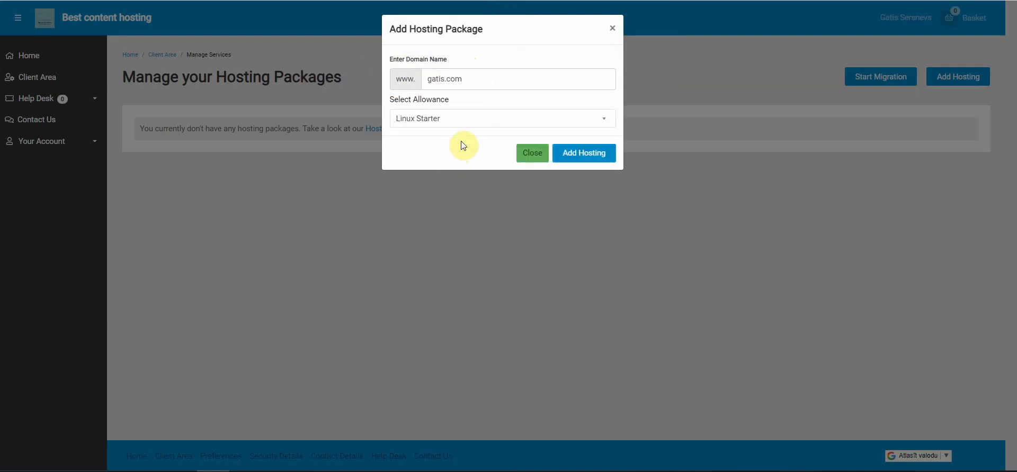
left_click(596, 153)
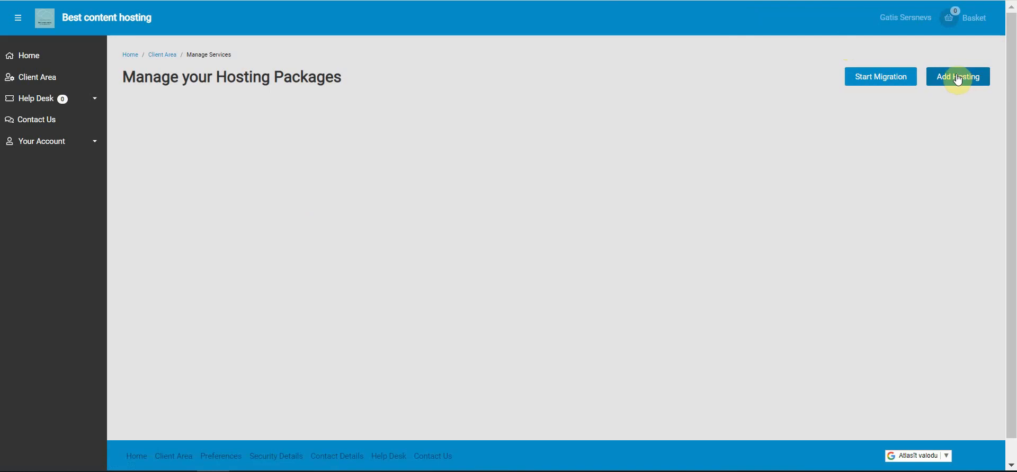
Return to the client area and open the control panel of the gatis.com package
left_click(157, 60)
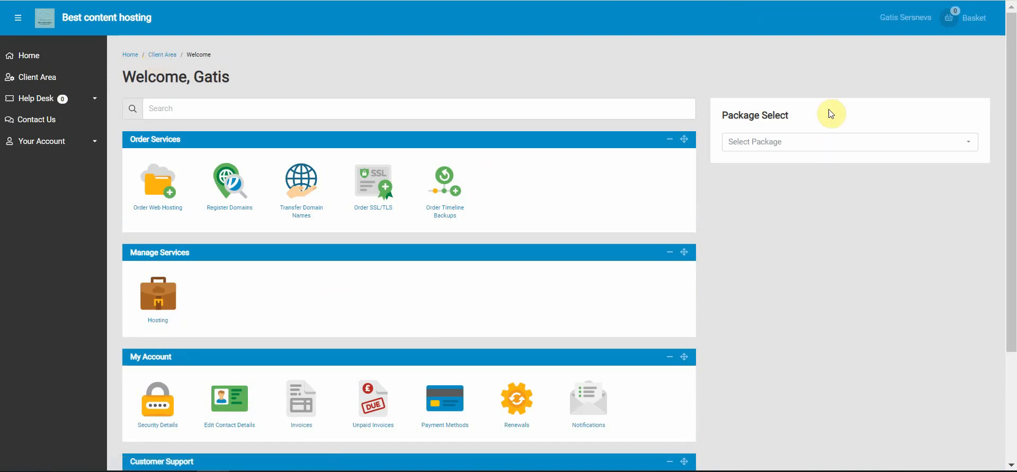
left_click(824, 143)
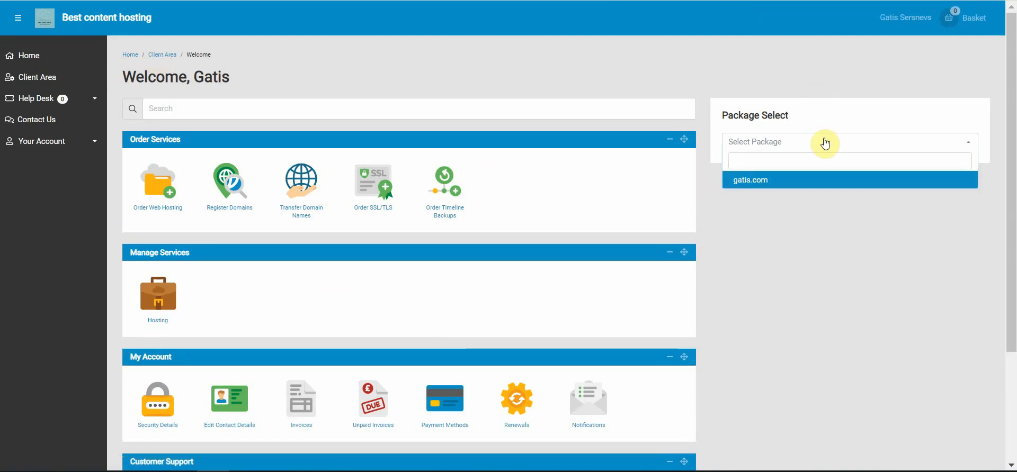
left_click(771, 182)
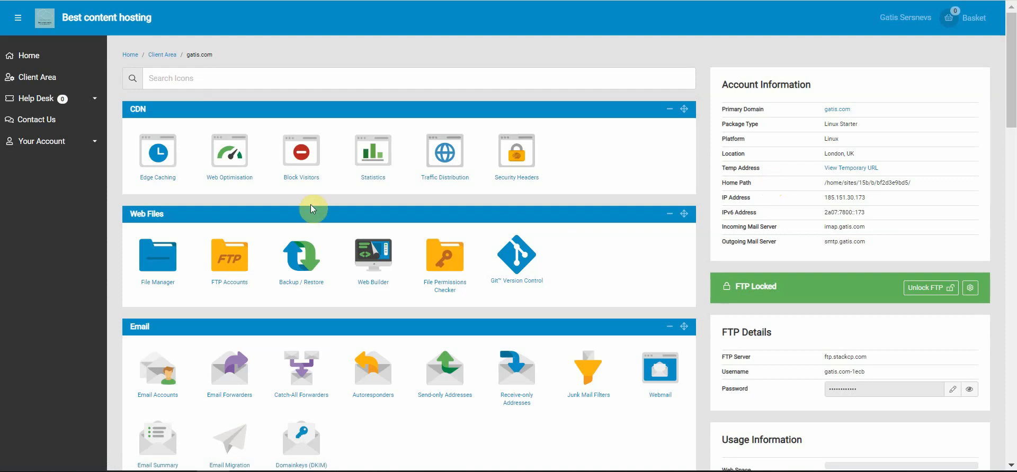
Go back to the client area and look over its service, account and customer support sections
left_click(60, 85)
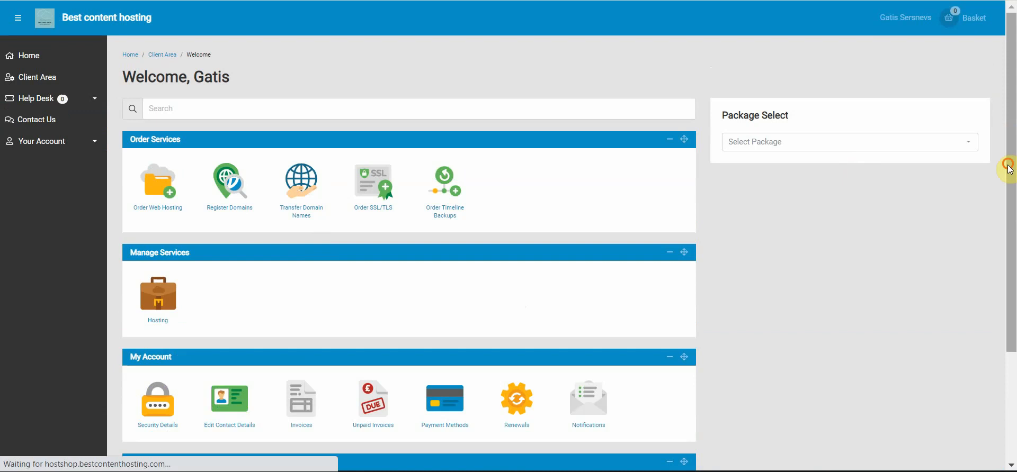
left_click_drag(1011, 163, 1012, 265)
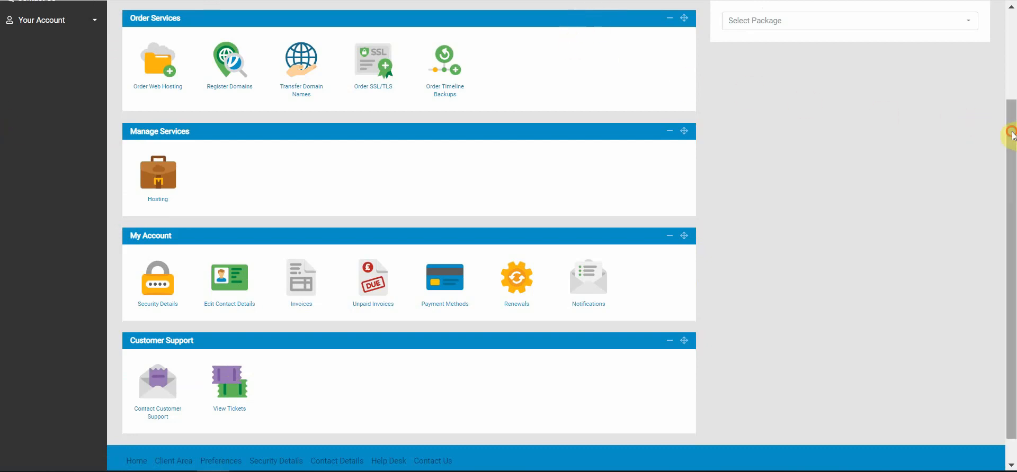
left_click_drag(1012, 135, 1009, 72)
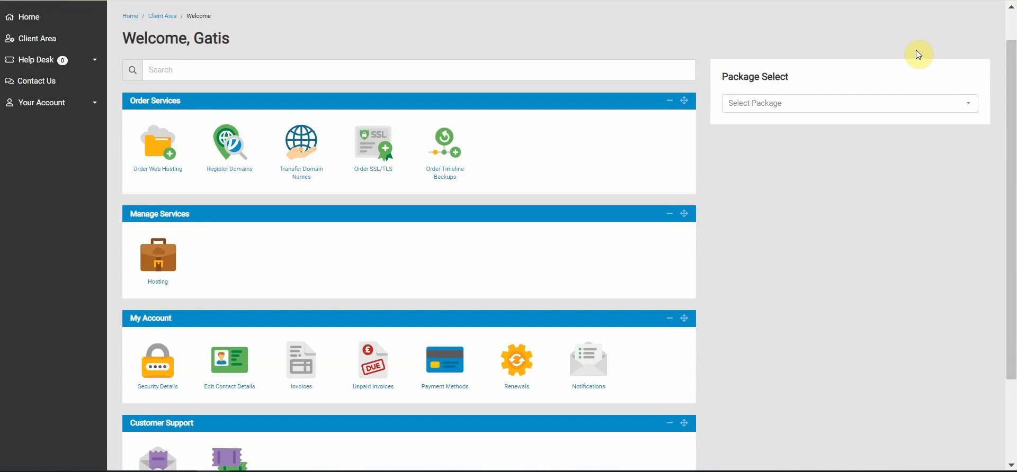
Reopen the gatis.com package and examine its usage information and Nameserver Setup details
left_click(897, 104)
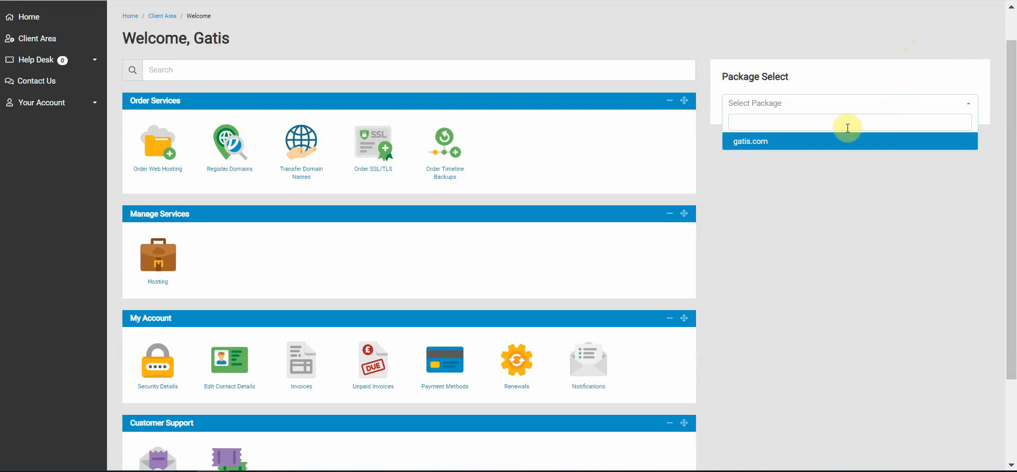
left_click(774, 143)
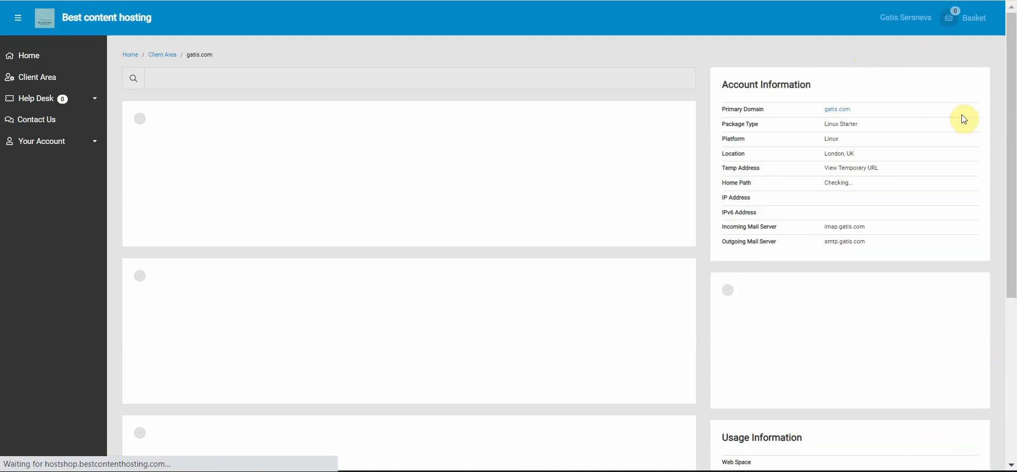
left_click_drag(1014, 105, 956, 252)
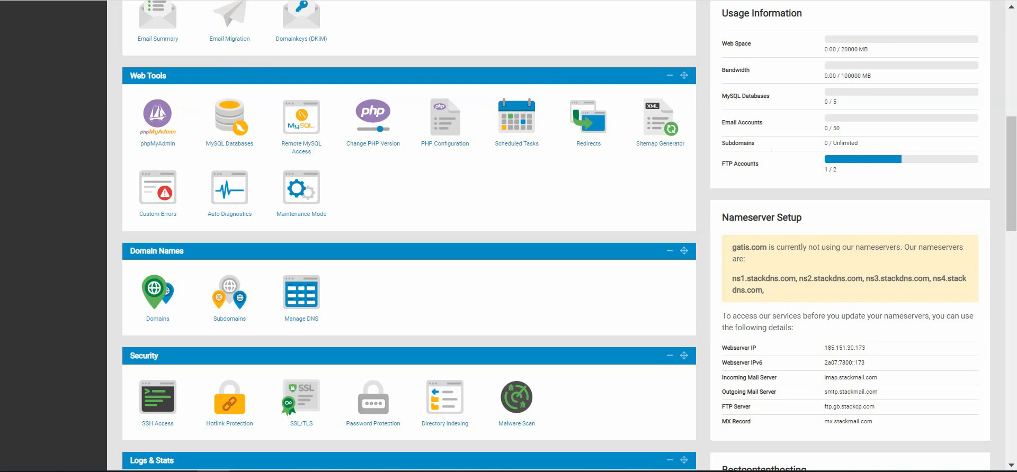
Open the DNS Checker propagation tool in a new browser tab using the suggestion for "dns"
left_click(371, 0)
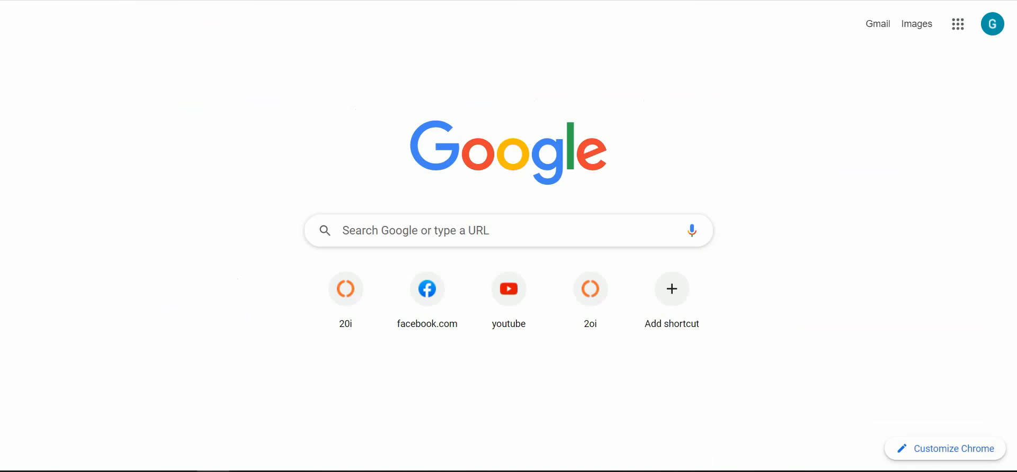
type("dns")
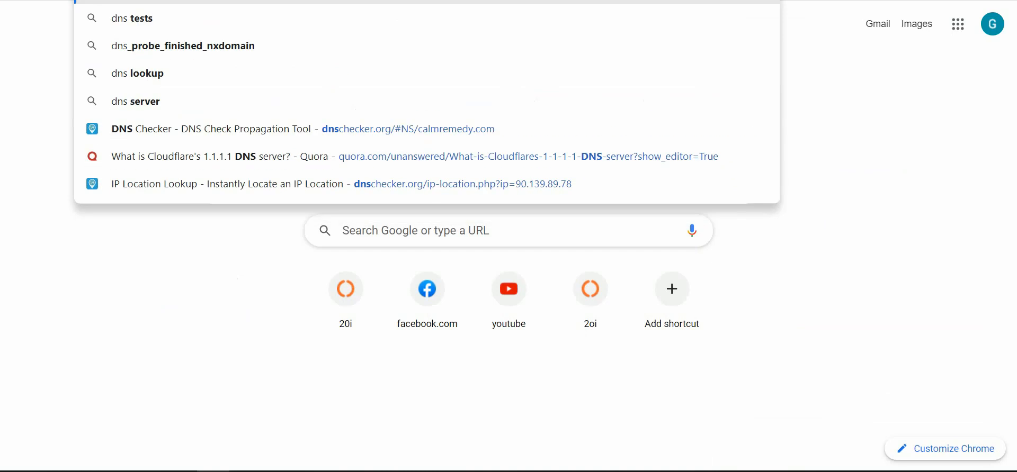
key("Down")
key("Down")
key("Down")
key("Down")
key("Down")
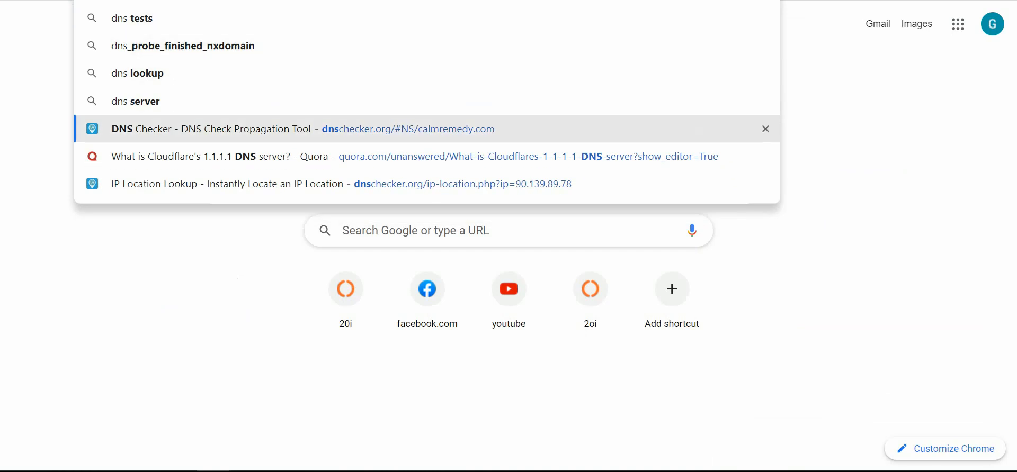
key("Return")
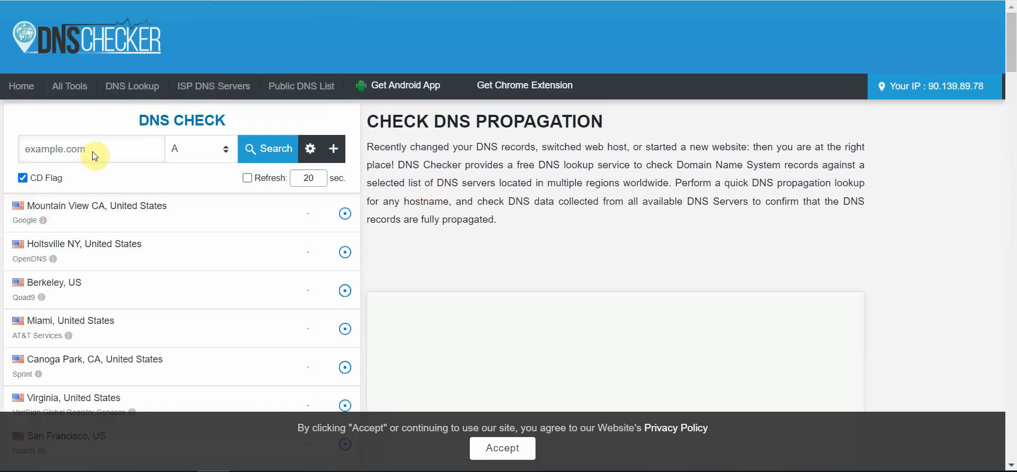
Replace the domain to check with bescintenthosting.com and run an NS record propagation search
left_click(211, 151)
left_click(225, 152)
left_click(224, 149)
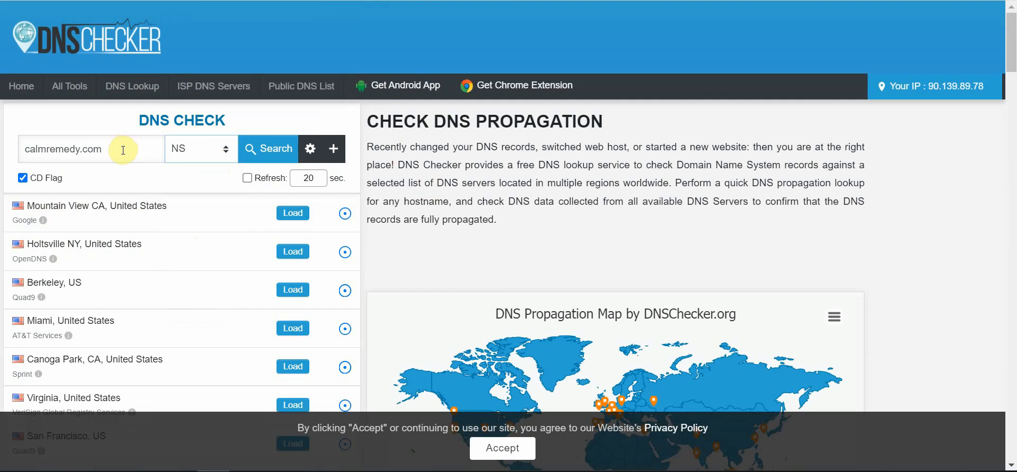
left_click(123, 150)
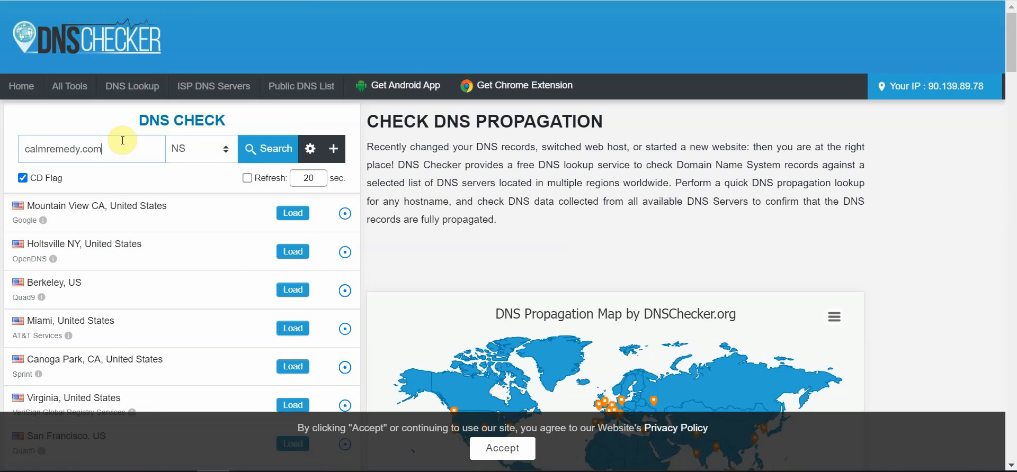
key("BackSpace")
key("BackSpace")
key("BackSpace")
key("BackSpace")
key("BackSpace")
key("BackSpace")
key("BackSpace")
key("BackSpace")
key("BackSpace")
key("BackSpace")
key("BackSpace")
key("BackSpace")
key("BackSpace")
key("BackSpace")
type("bes")
type("cintentho")
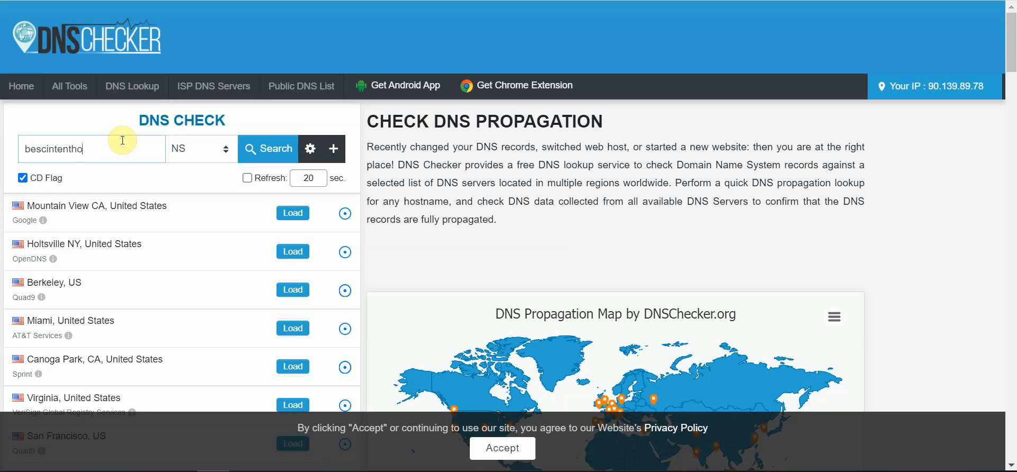
type("sting.com")
left_click(271, 151)
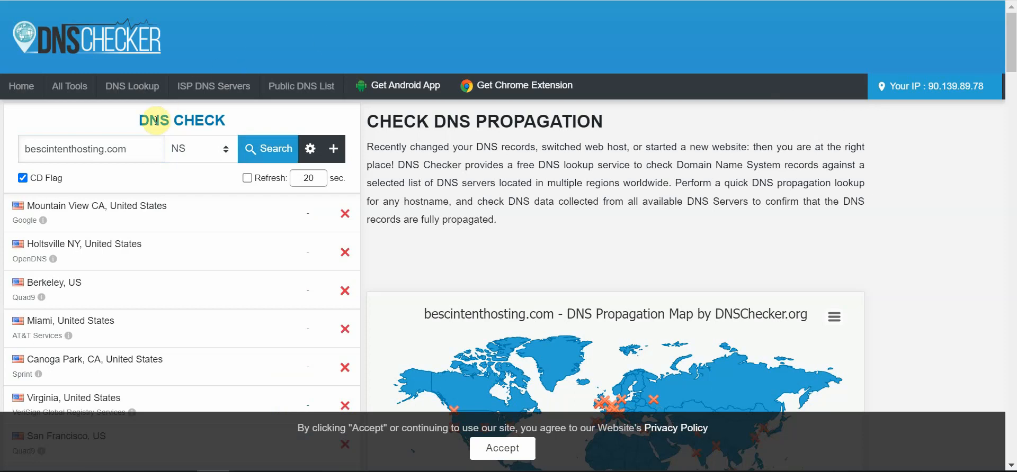
Change the checked domain to bescontenthosting.com and rerun the NS propagation search
left_click(139, 152)
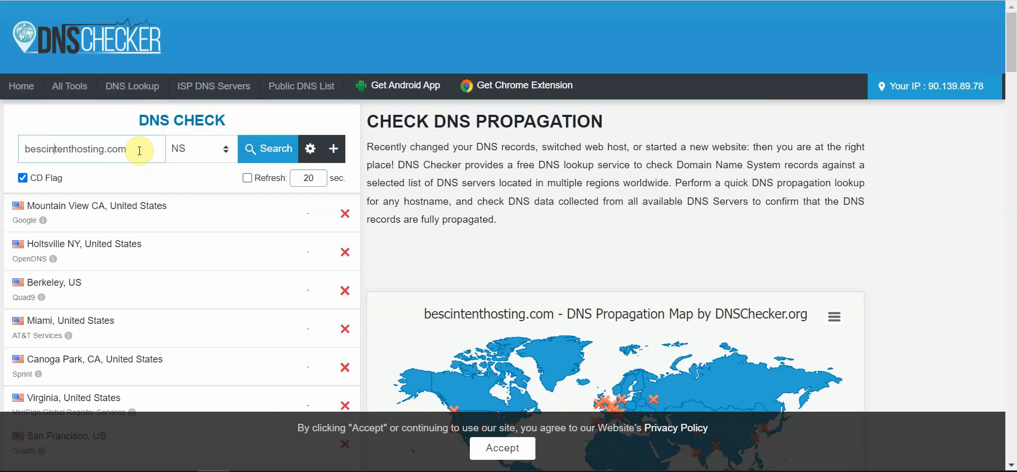
key("BackSpace")
type("o")
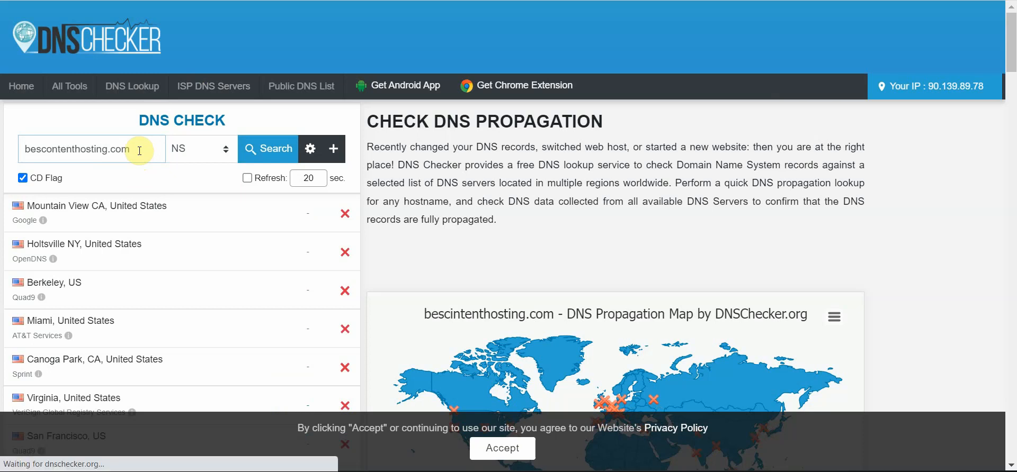
key("Return")
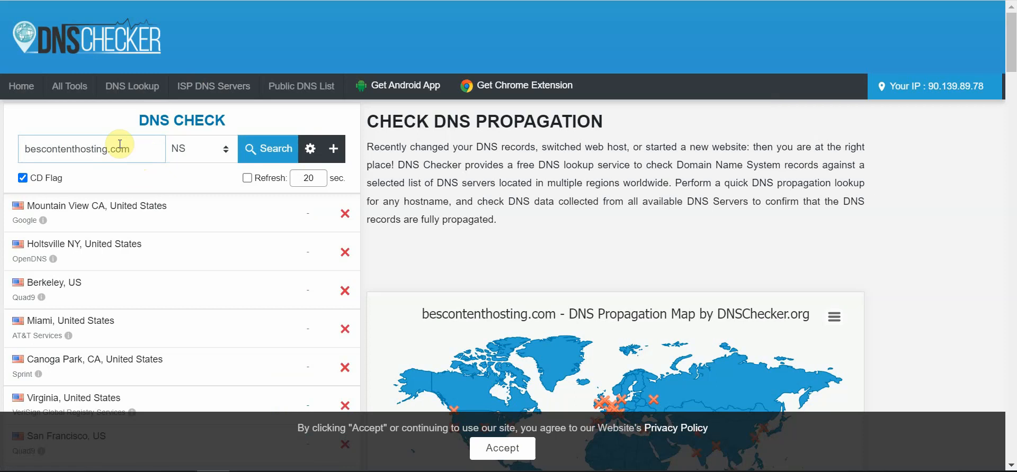
Correct the domain to bestcontenthosting.com, rerun the NS search, and review the nameserver list and propagation map
type("t")
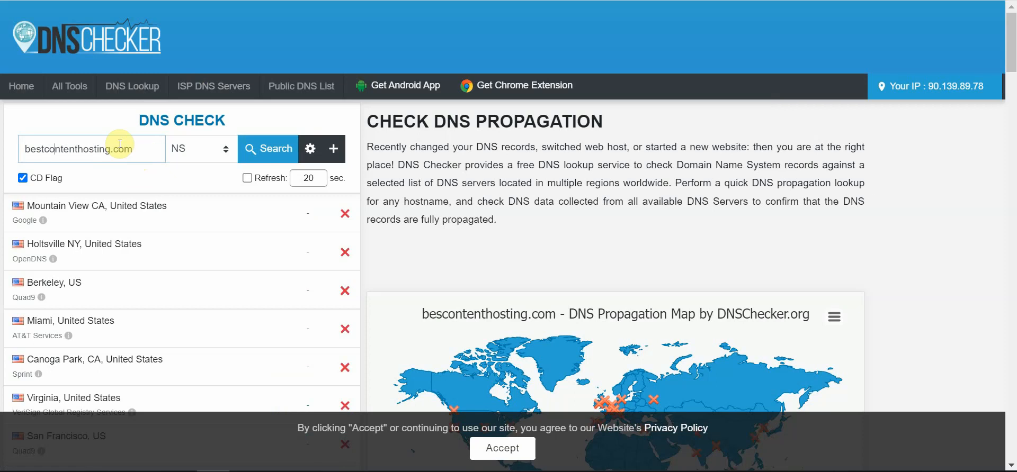
key("Right")
key("Right")
key("Right")
key("Right")
key("Left")
key("Return")
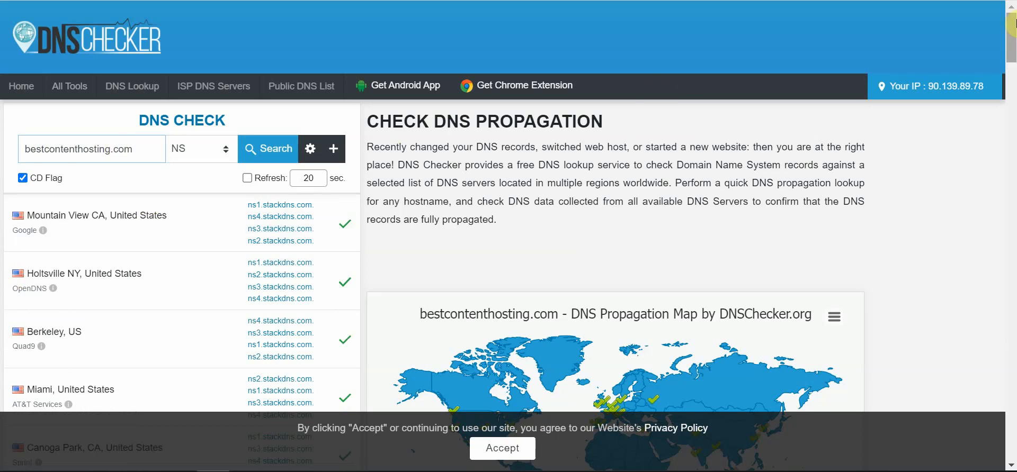
left_click_drag(1008, 24, 999, 45)
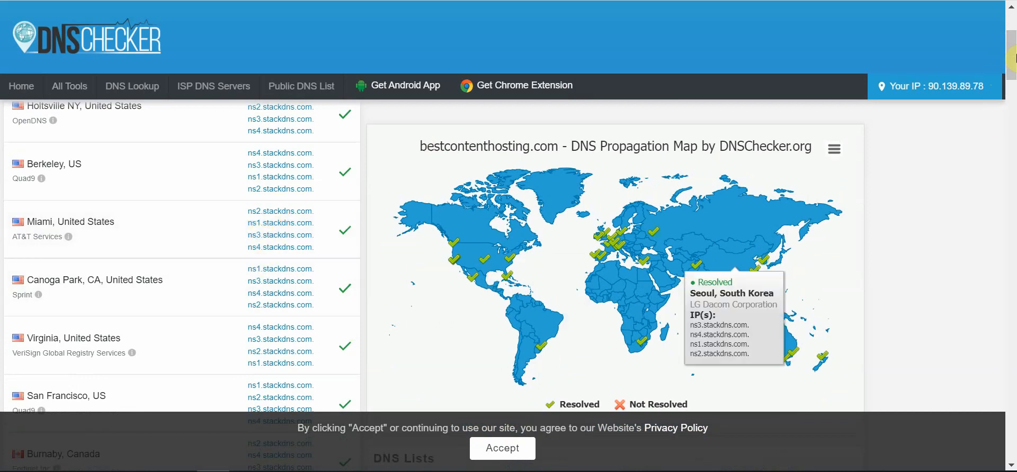
left_click_drag(1009, 46, 979, 144)
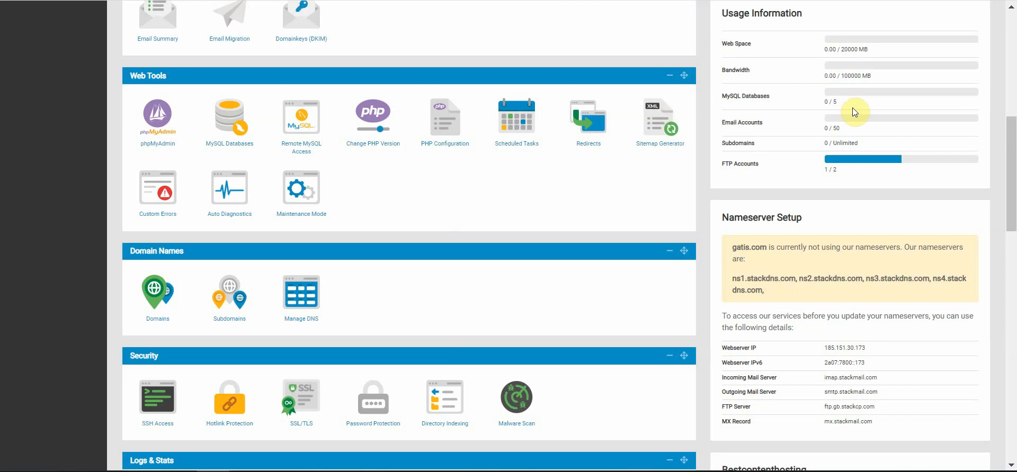
Switch back to the gatis.com hosting control panel, open its File Manager and expand the file actions toolbar
left_click_drag(1013, 159, 1006, 45)
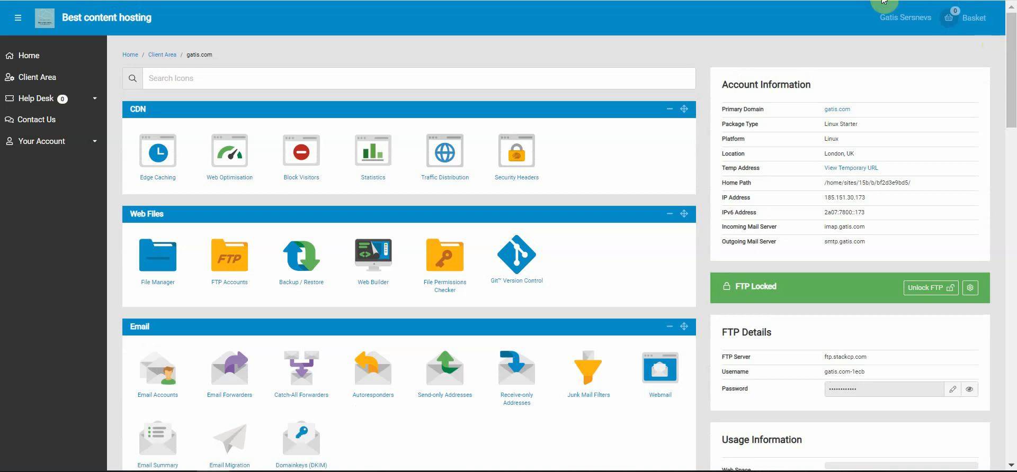
left_click(162, 265)
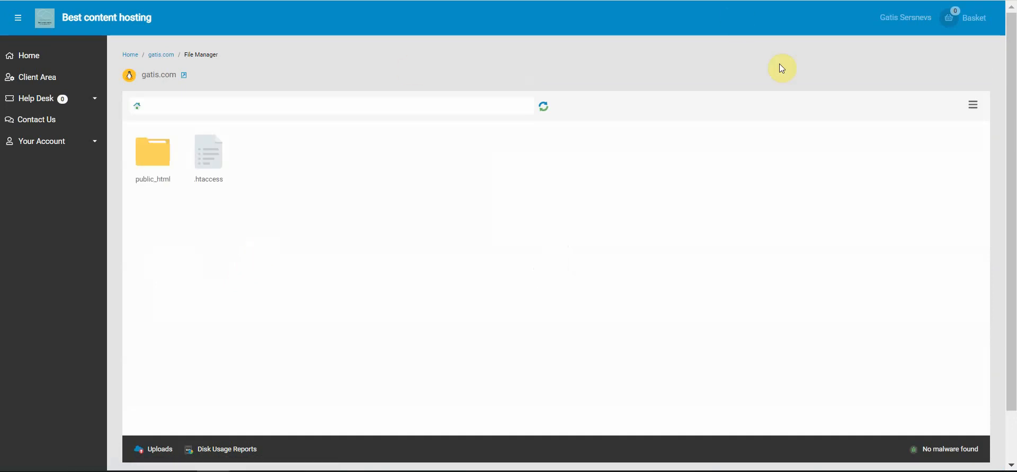
left_click(973, 106)
left_click(972, 108)
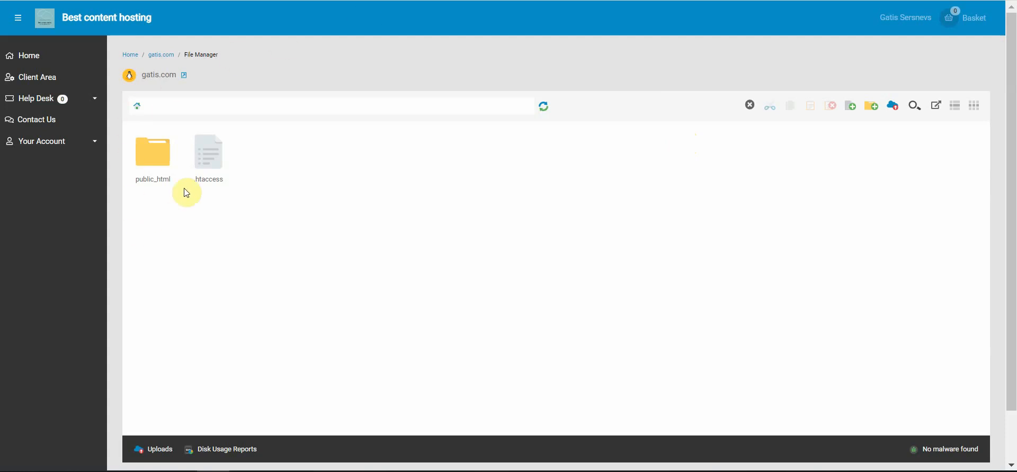
Open the public_html folder and permanently delete its index.php file
double_click(156, 155)
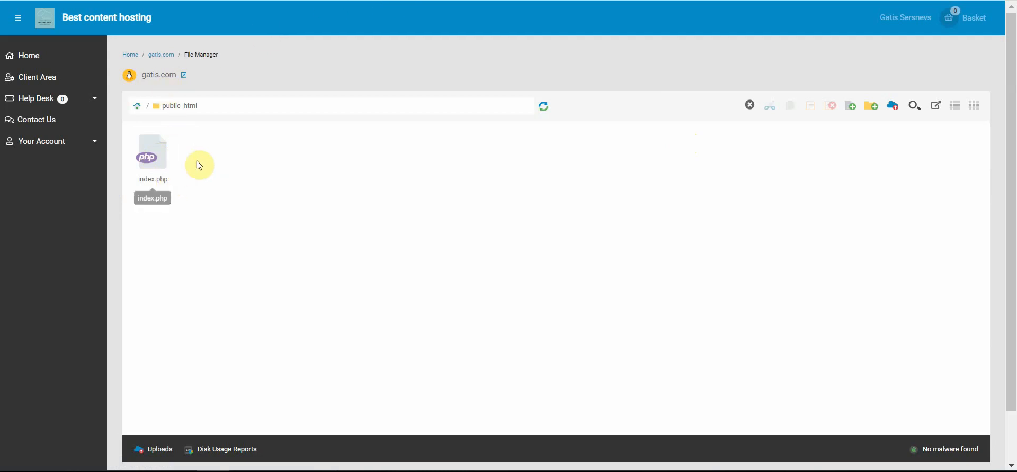
left_click(156, 164)
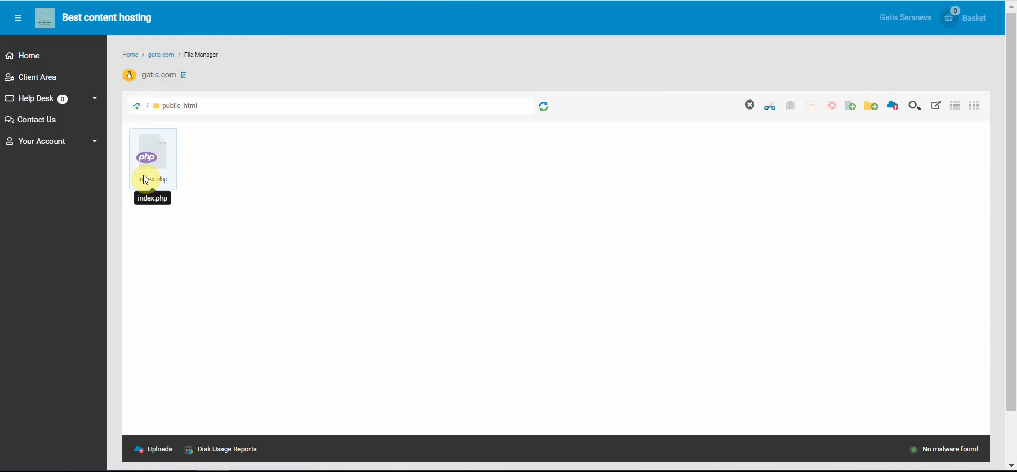
key("Delete")
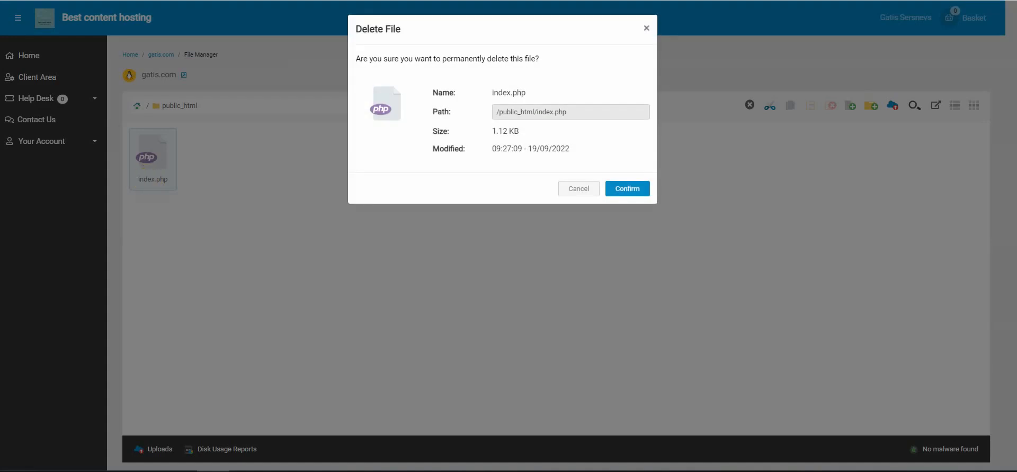
left_click(625, 188)
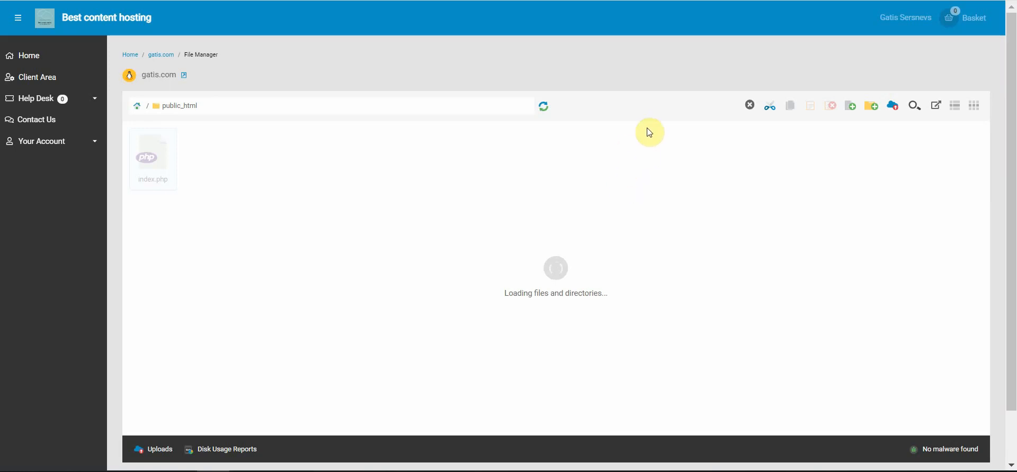
Start a file upload into public_html and browse to the backups folder inside the local laba_satura_host folder
left_click(893, 106)
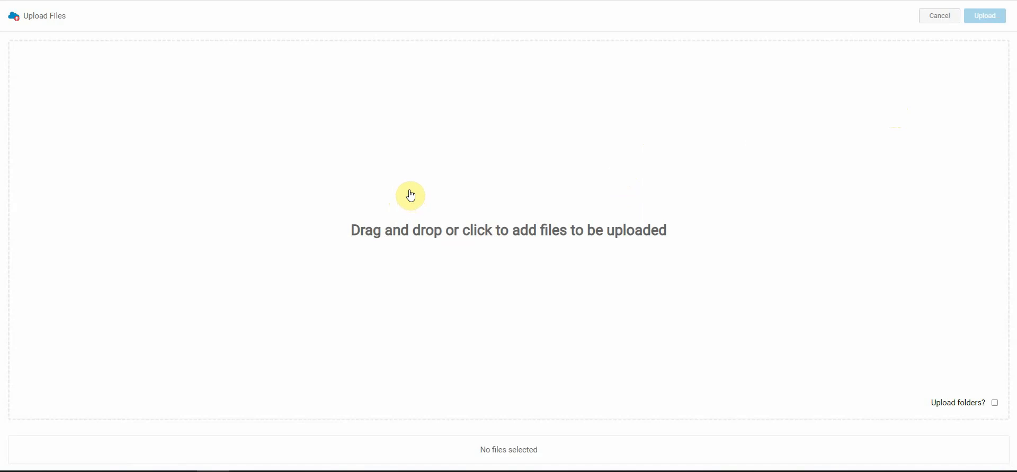
left_click(573, 225)
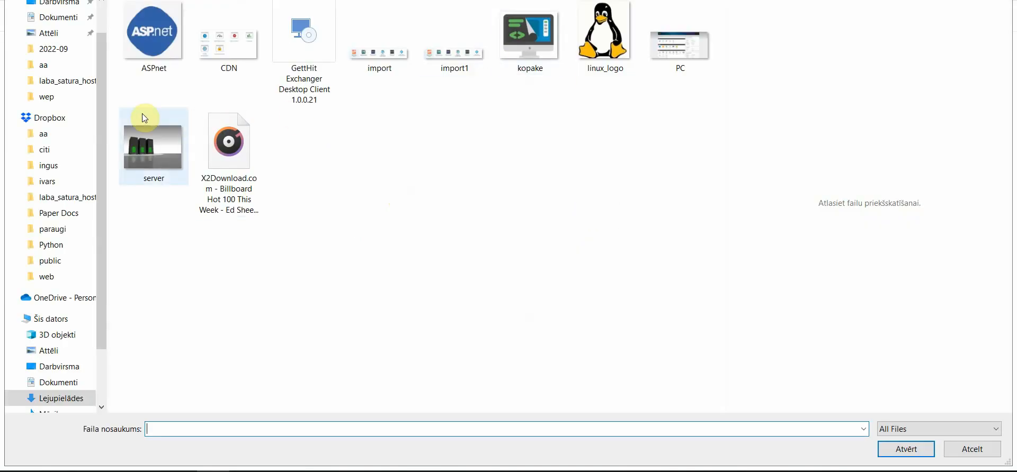
left_click(76, 82)
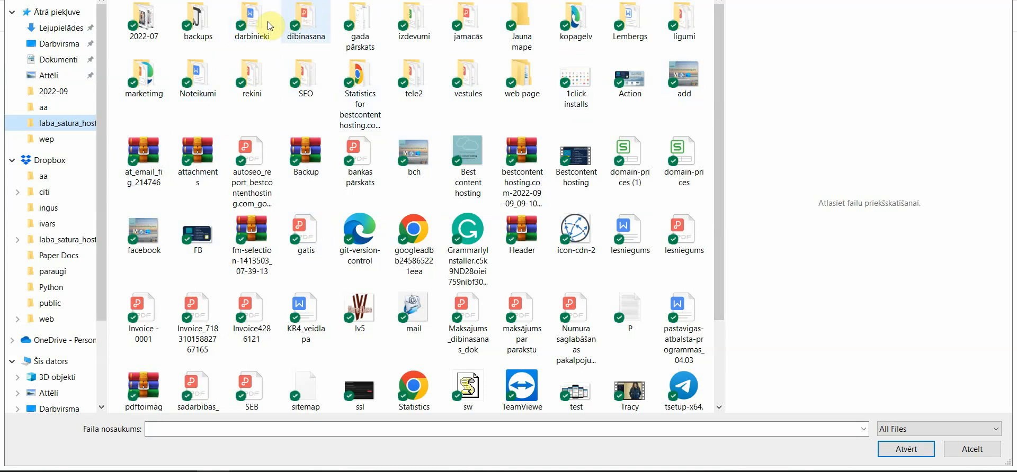
left_click(196, 24)
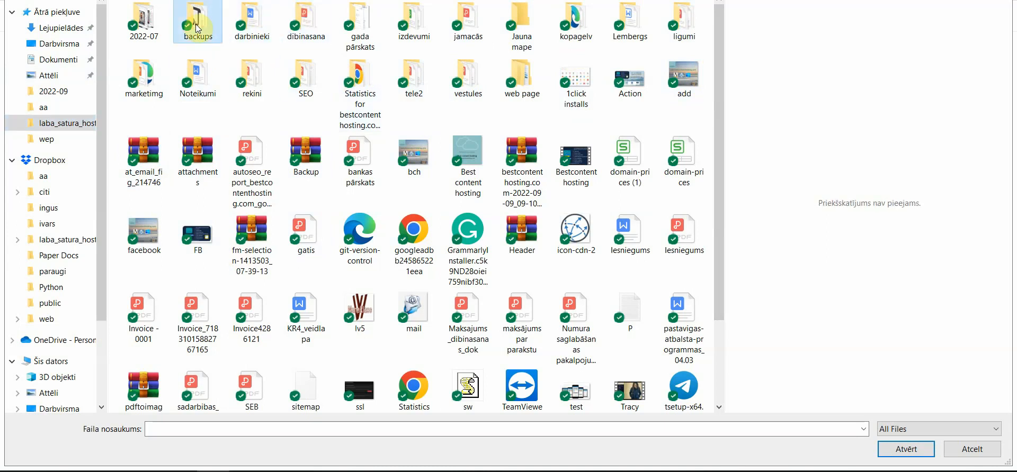
double_click(196, 24)
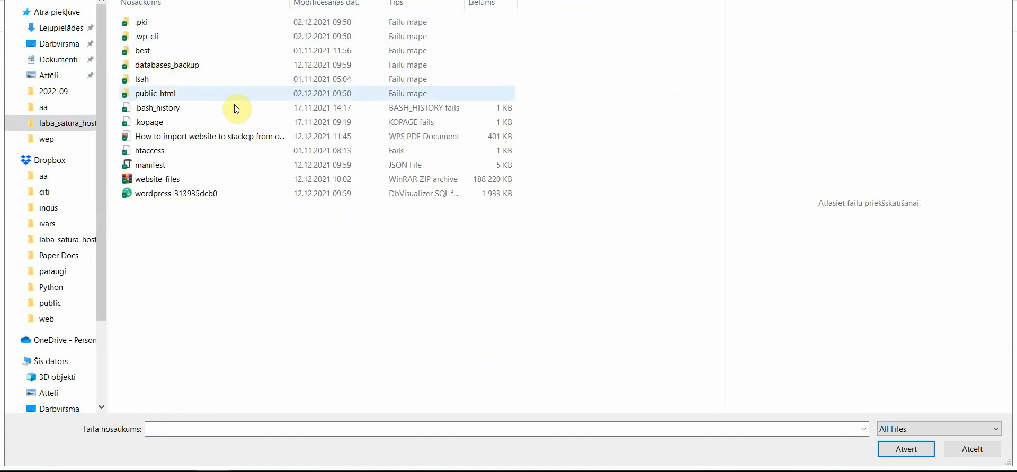
Add the website_files ZIP archive from the backups folder to the files for upload
left_click(180, 179)
left_click(180, 179)
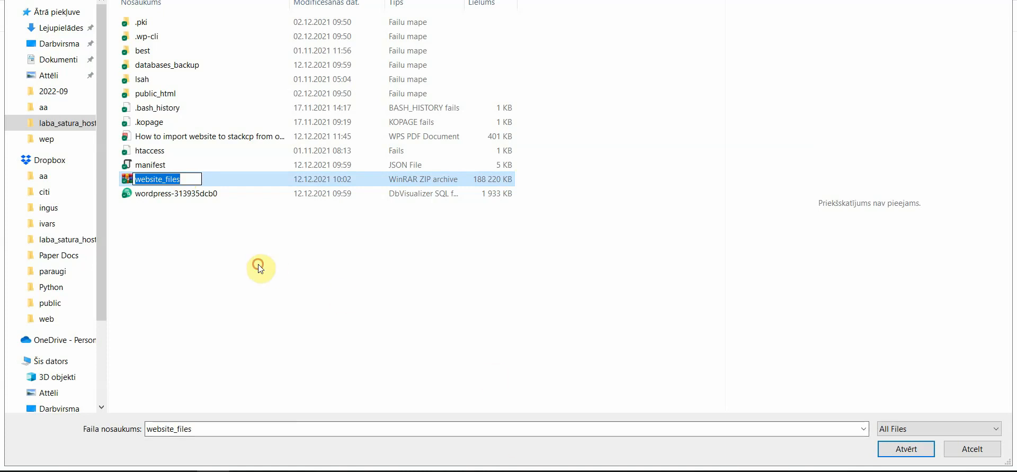
left_click(194, 232)
left_click(183, 180)
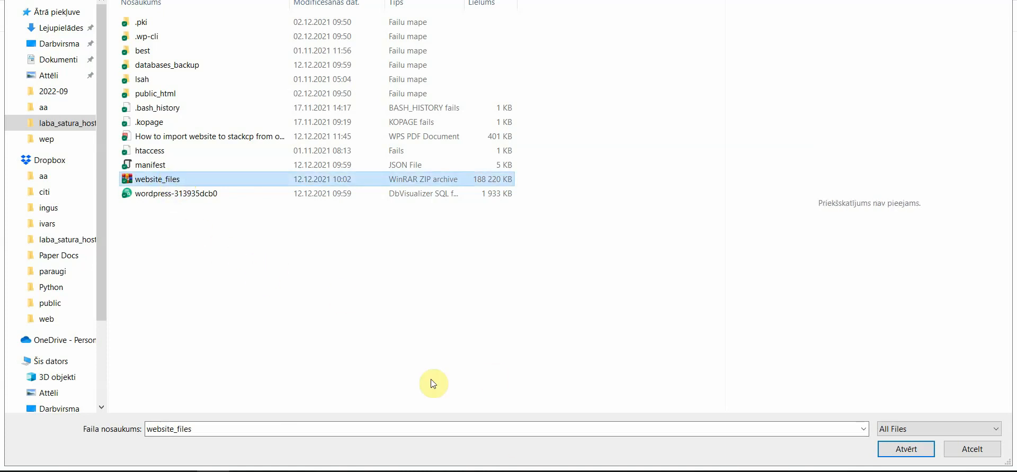
left_click(913, 450)
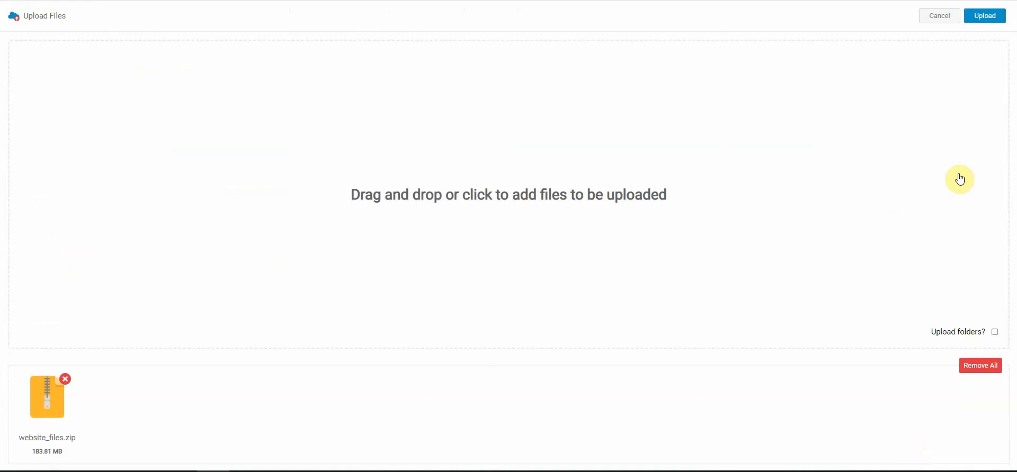
Upload website_files.zip to public_html and extract the archive in that same folder
left_click(978, 17)
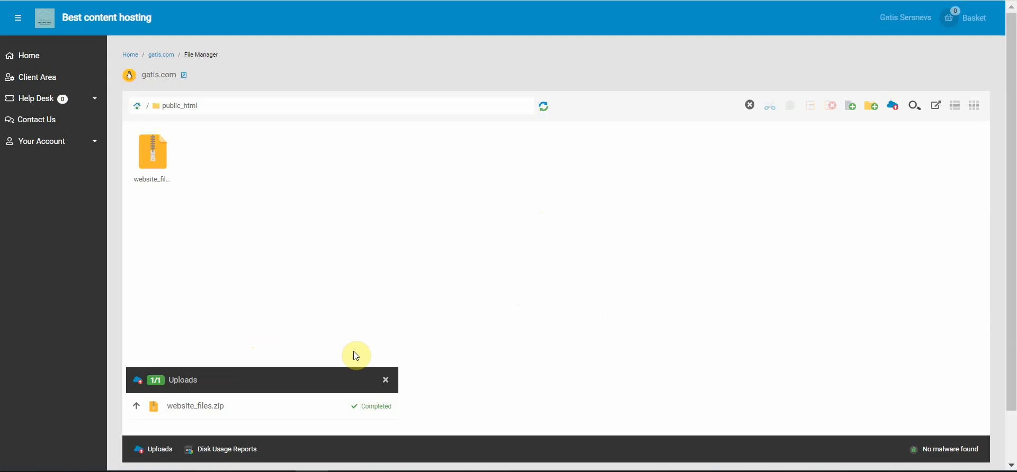
left_click(386, 381)
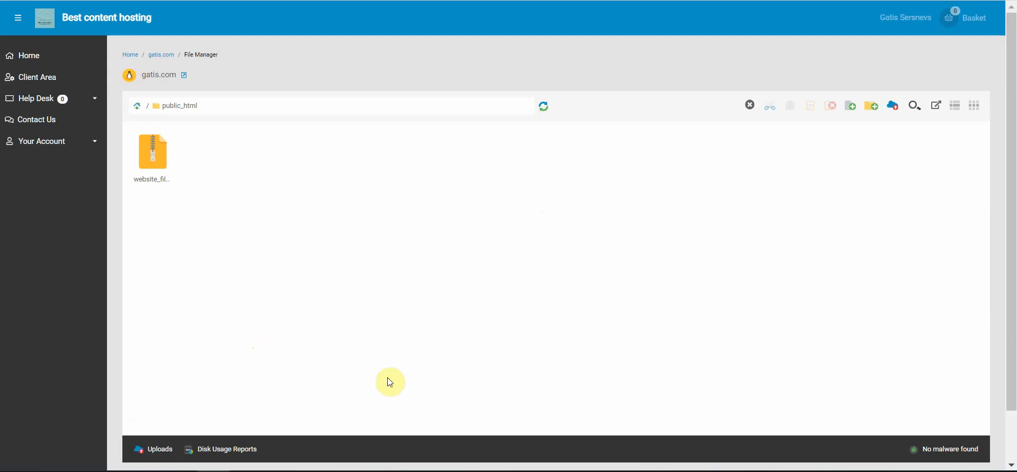
right_click(156, 161)
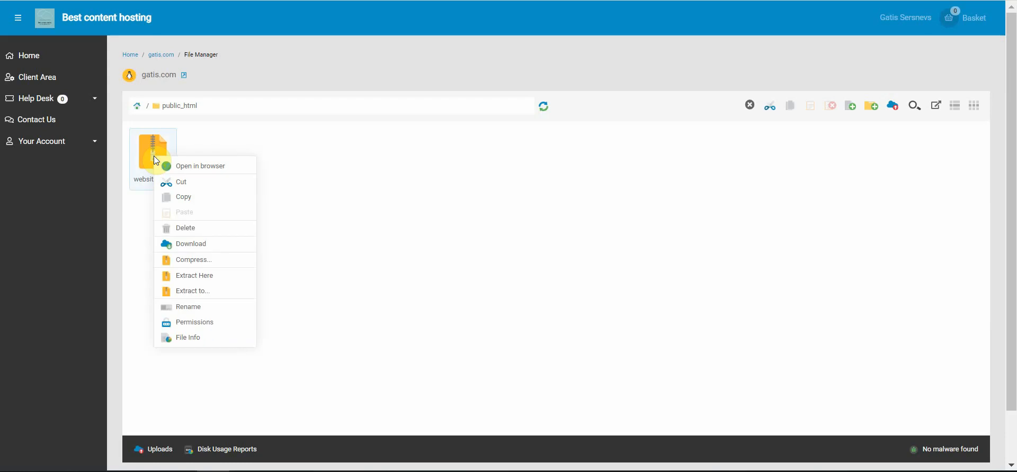
left_click(210, 280)
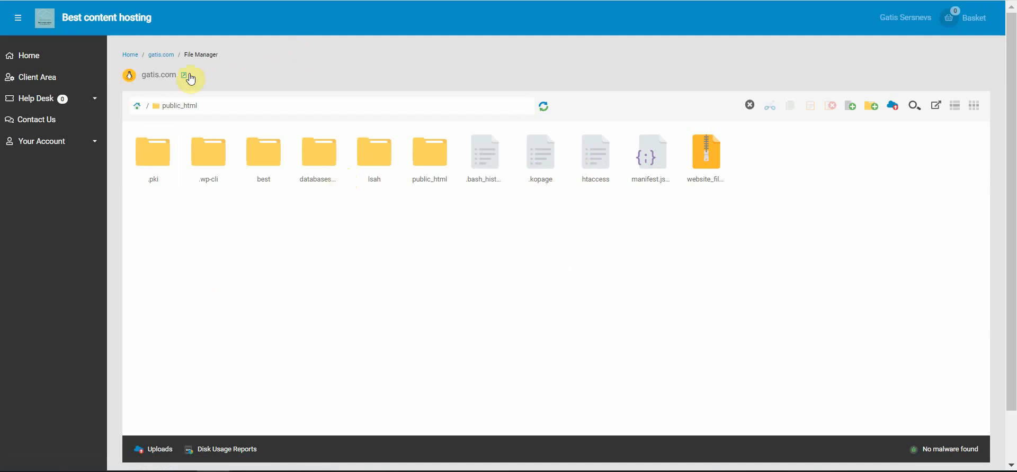
Return to the gatis.com control panel and check the site through its temporary URL
left_click(161, 55)
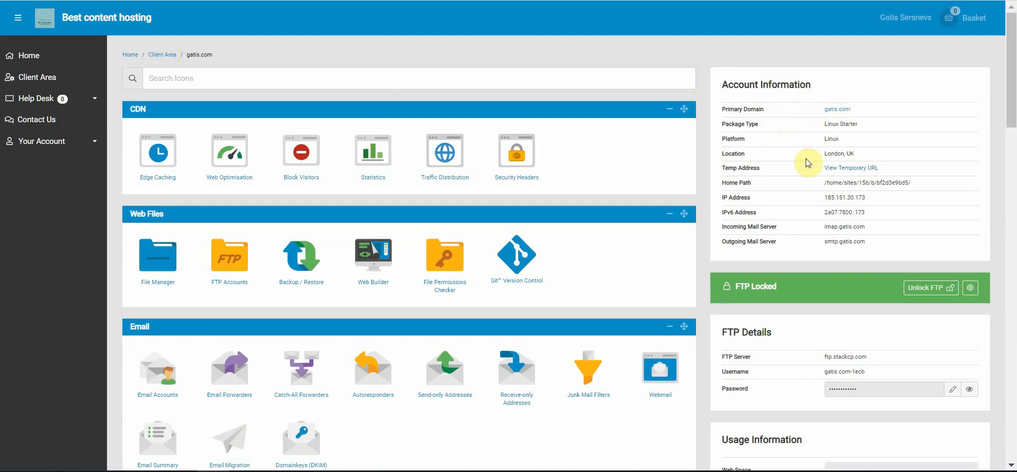
left_click(858, 168)
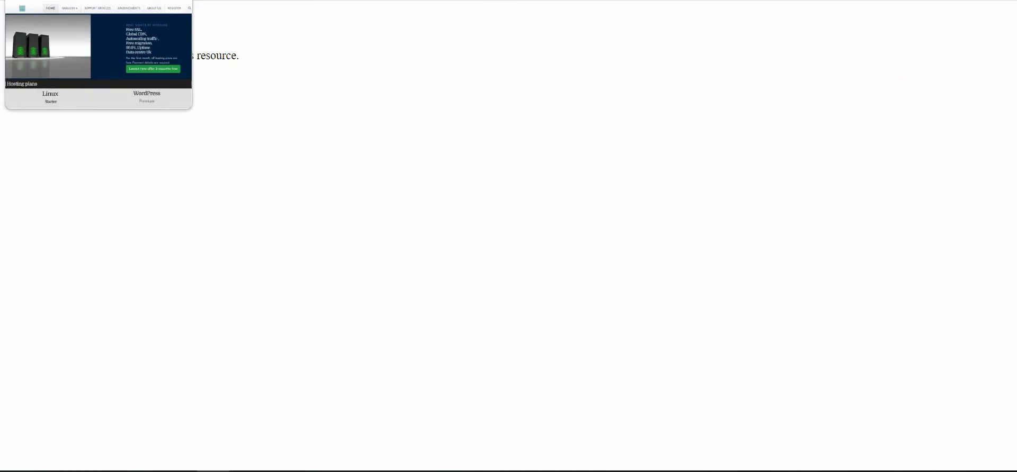
left_click(201, 0)
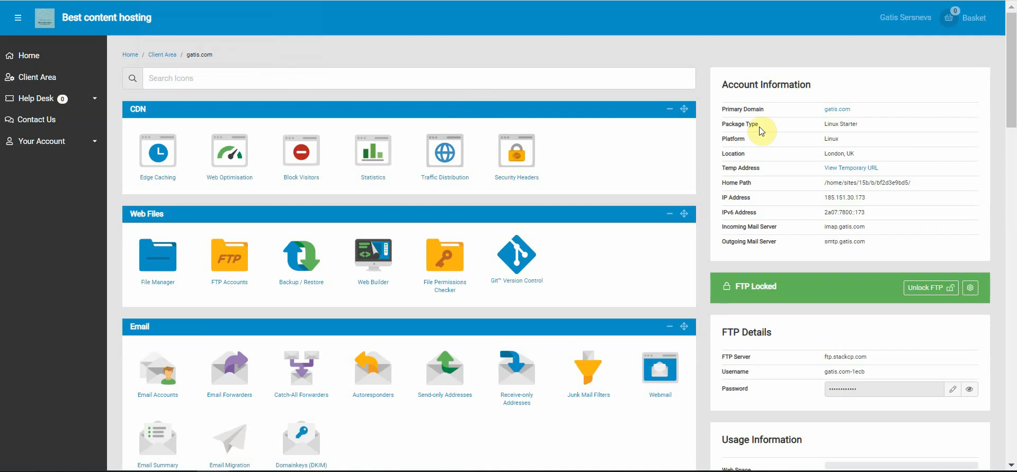
Open the domain management page and review the document root set for gatis.com
left_click(1008, 74)
left_click_drag(1008, 74, 1003, 198)
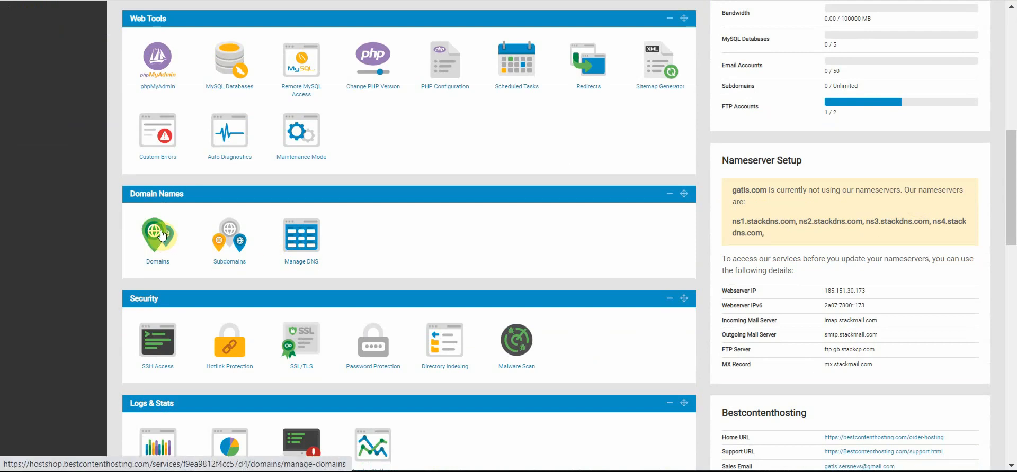
left_click(162, 233)
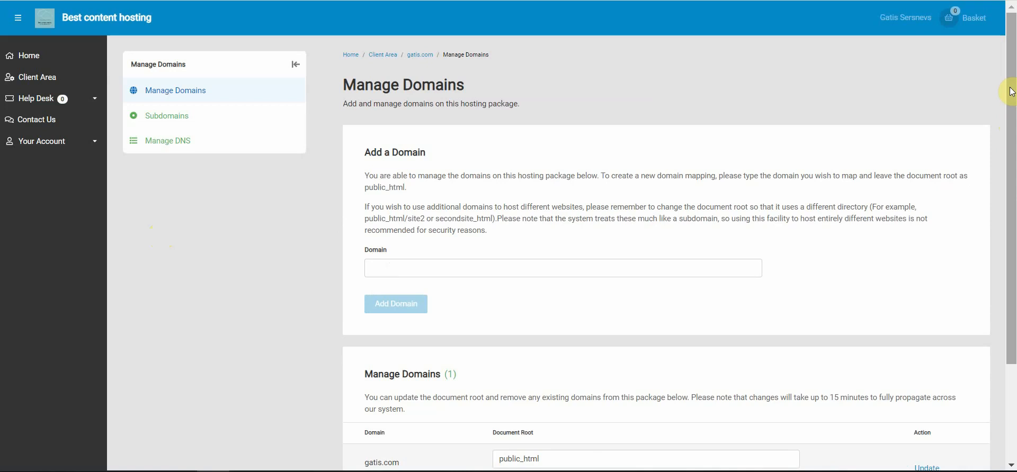
left_click_drag(1011, 92, 995, 156)
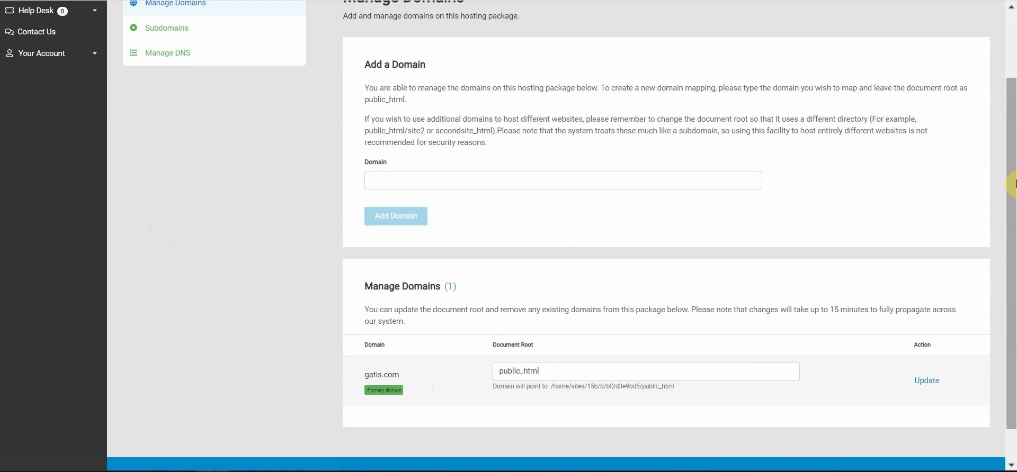
scroll(1012, 109, "up", 2)
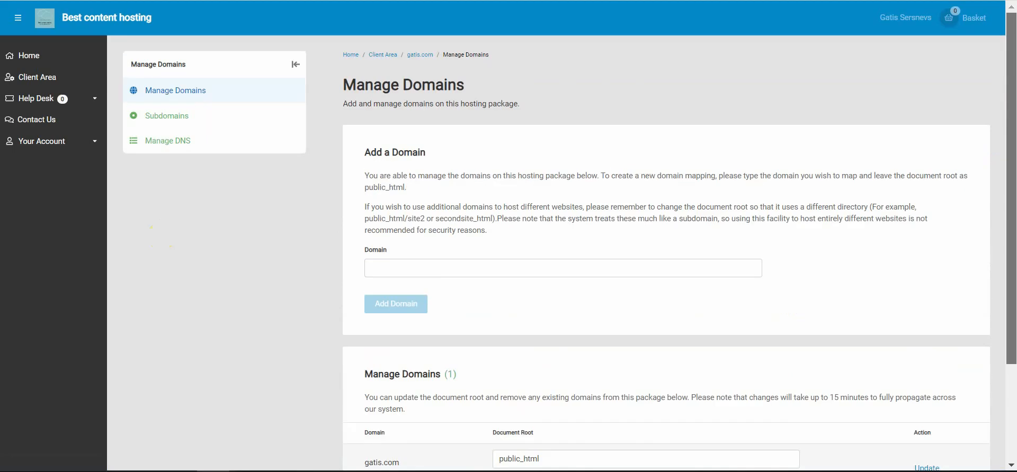
Go back to the gatis.com overview and test the temporary URL once more
left_click(421, 55)
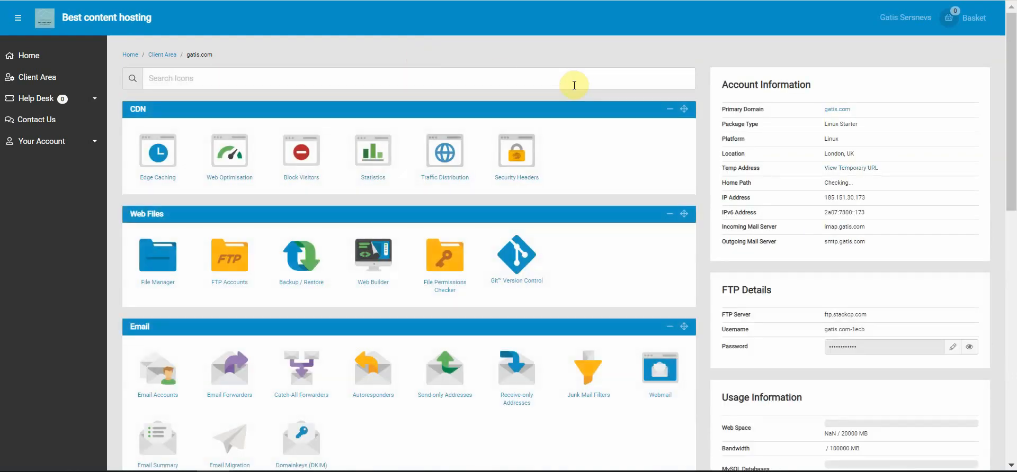
left_click(848, 170)
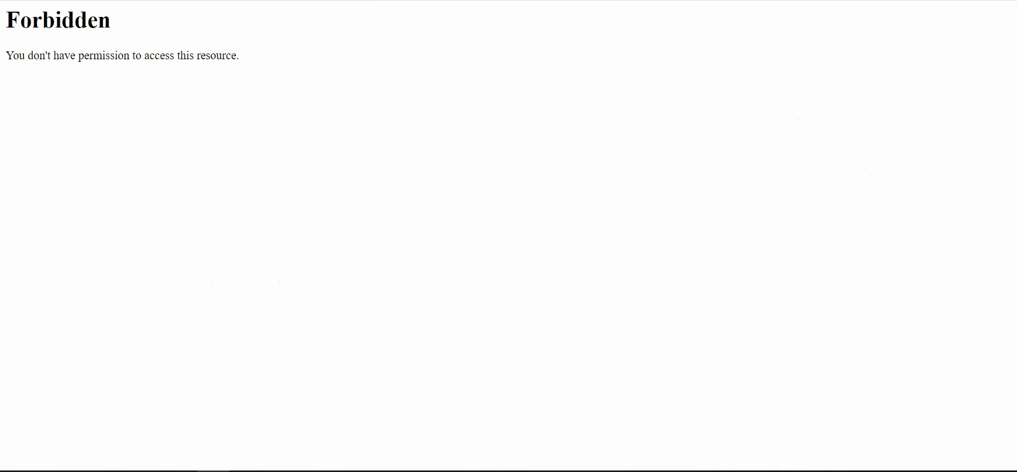
left_click(371, 0)
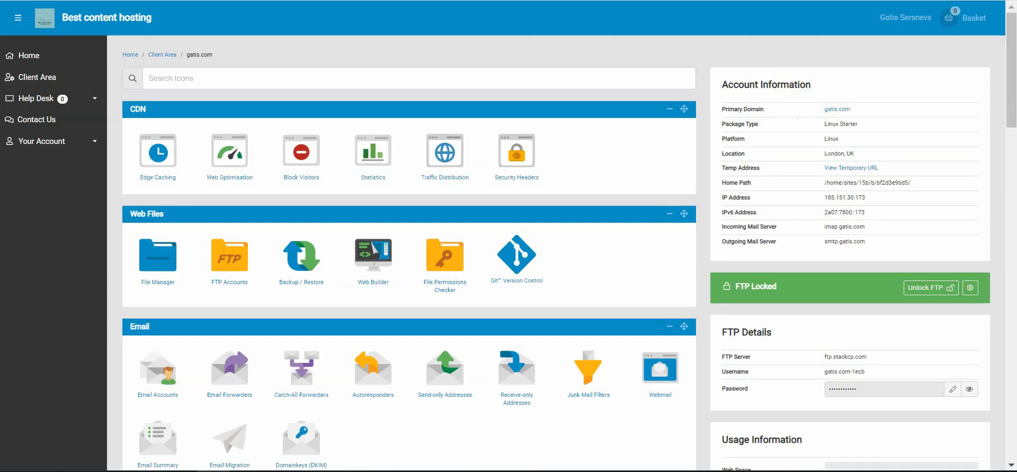
Open the Web Builder for gatis.com and reload its page
left_click(372, 259)
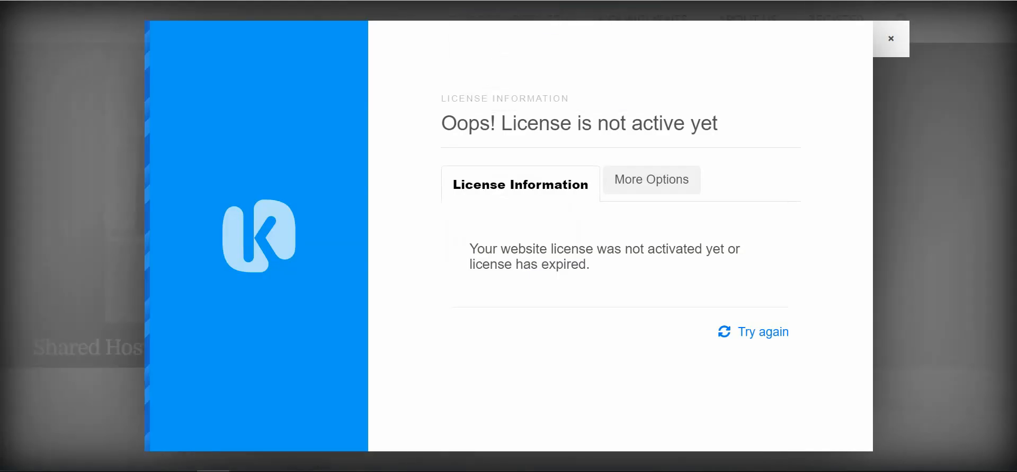
key("F5")
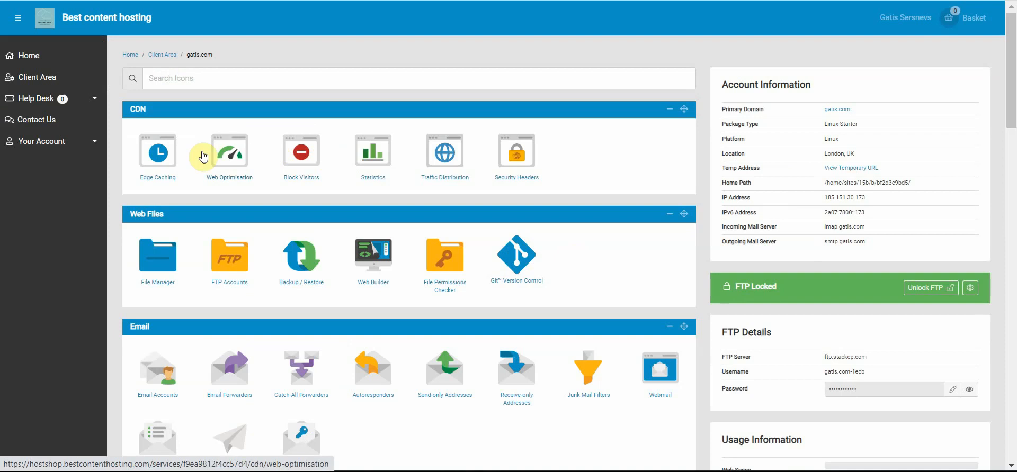
Open the .htaccess file in the root directory of File Manager to inspect it
left_click(158, 259)
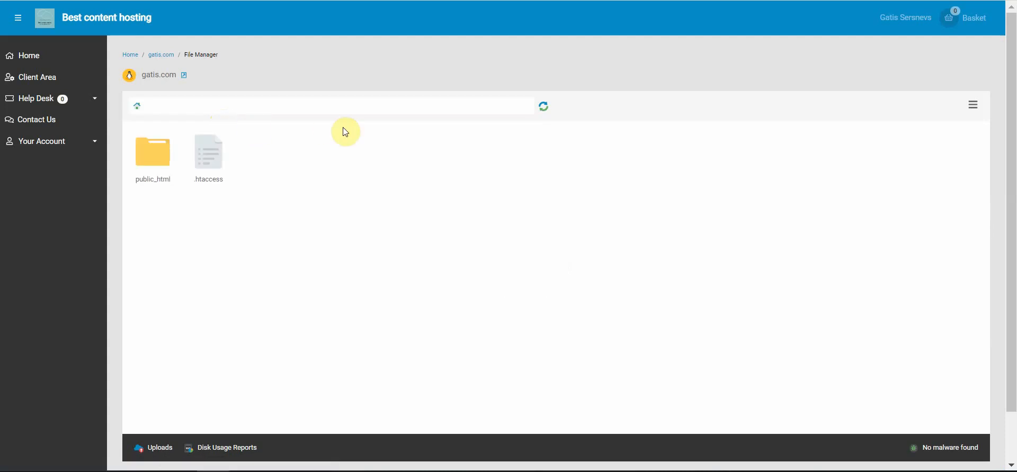
double_click(208, 160)
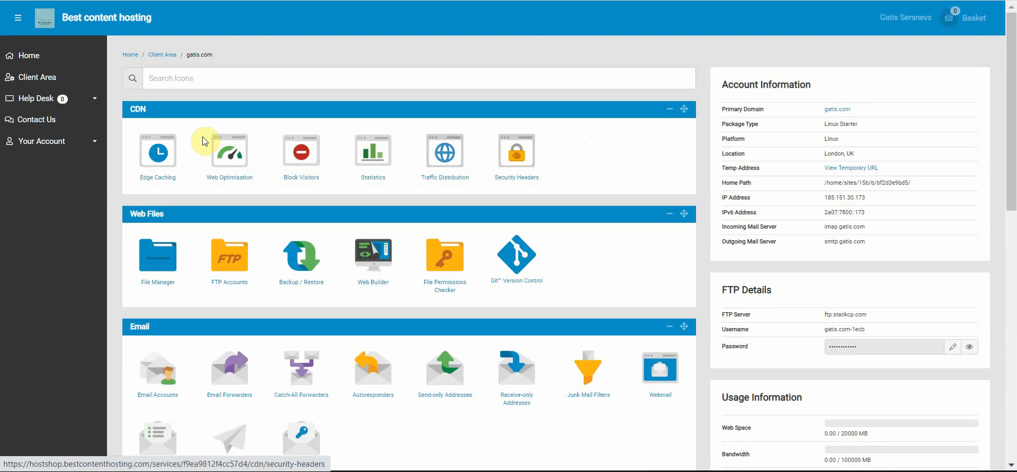
In File Manager, move all files and folders from the nested public_html folder up into the main public_html folder
left_click(157, 254)
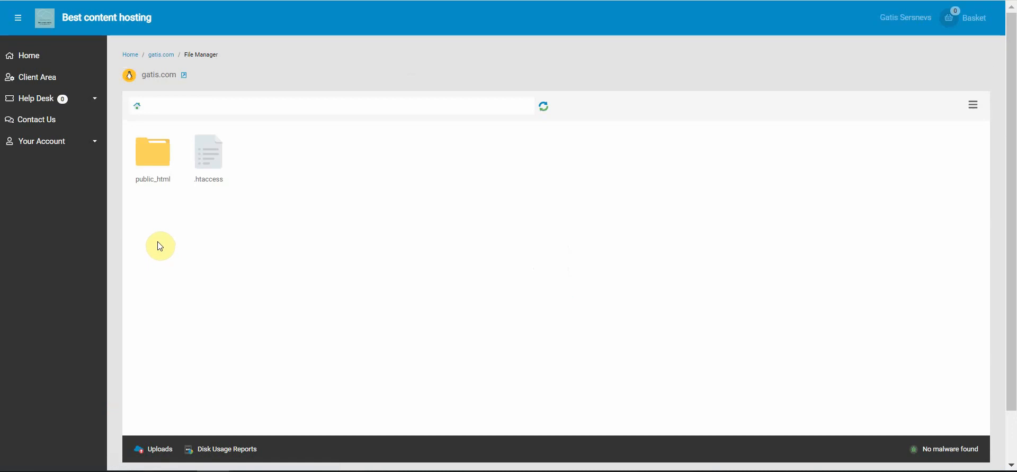
double_click(156, 158)
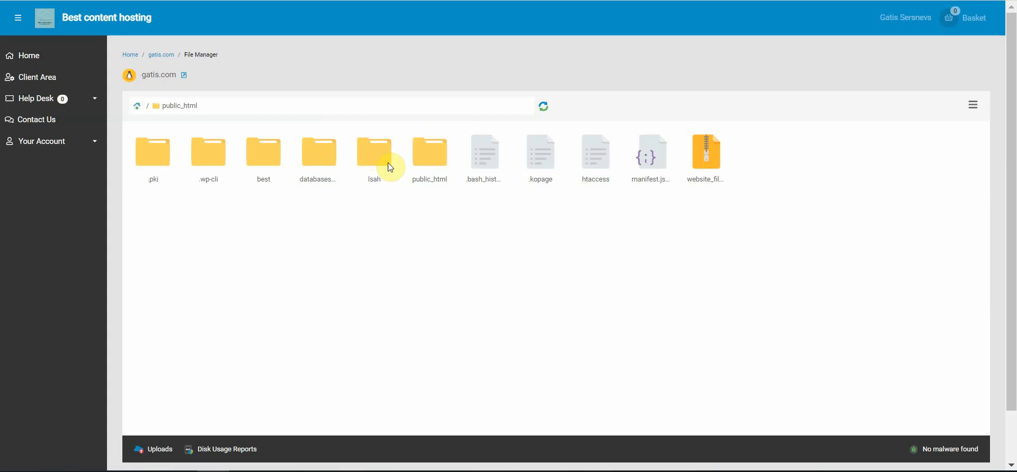
double_click(431, 153)
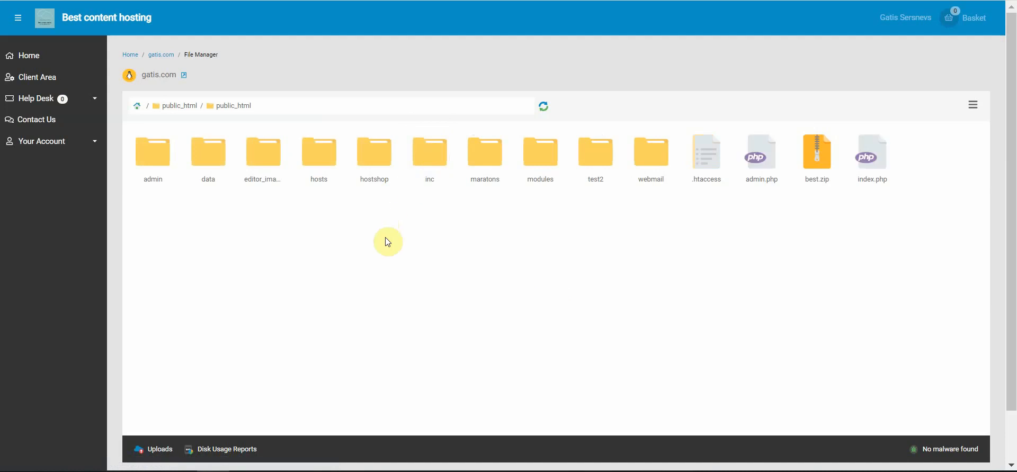
key("ctrl+a")
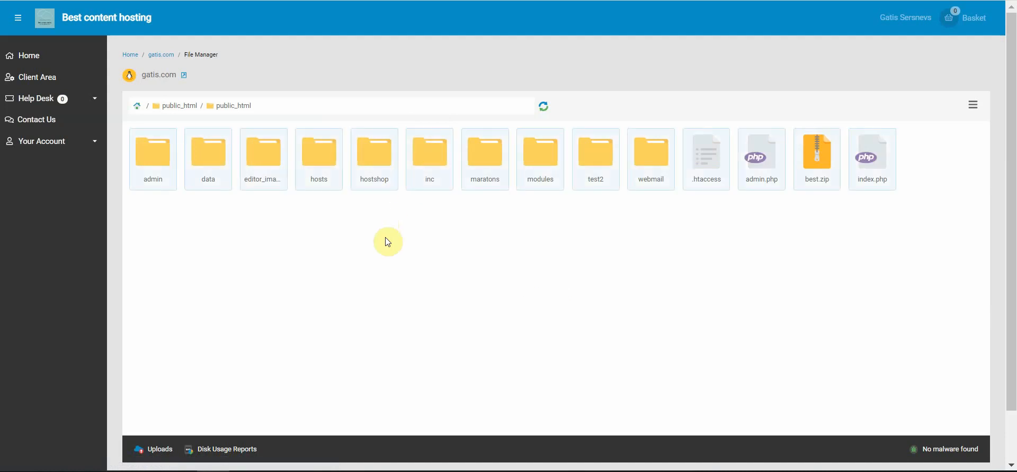
right_click(462, 166)
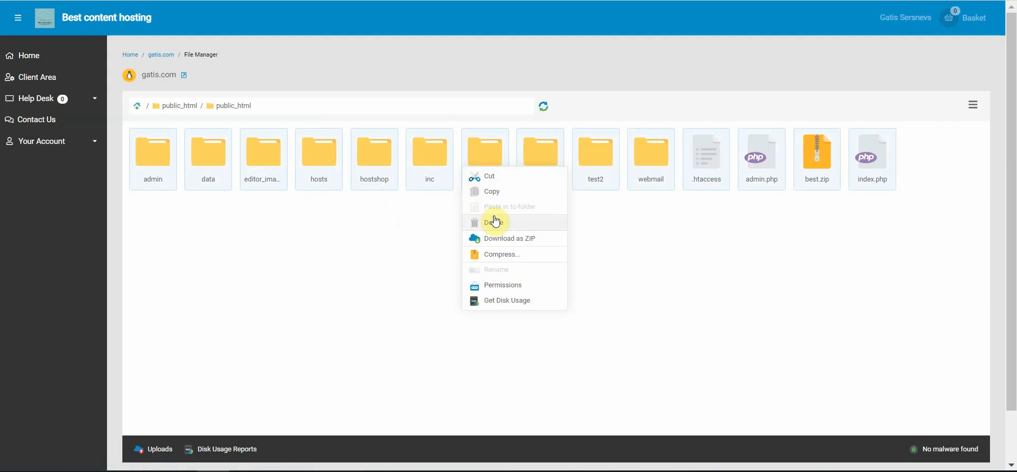
left_click(502, 177)
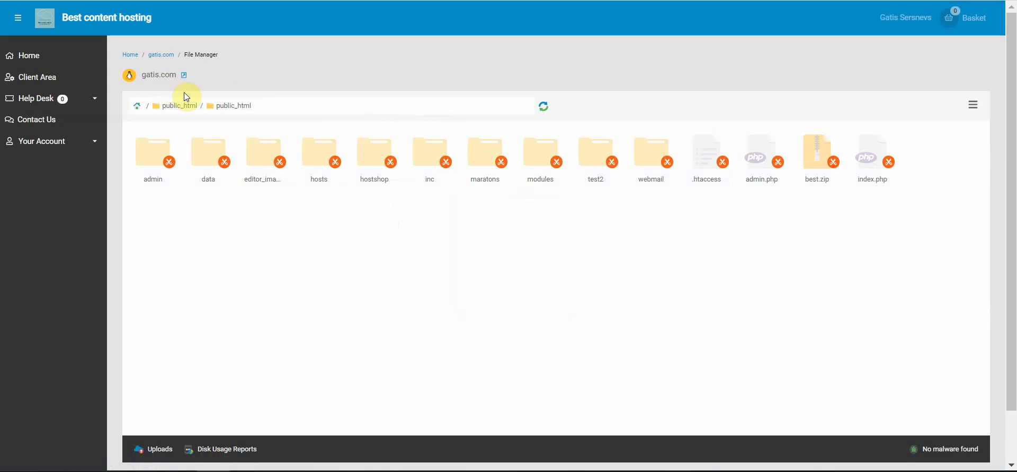
left_click(180, 105)
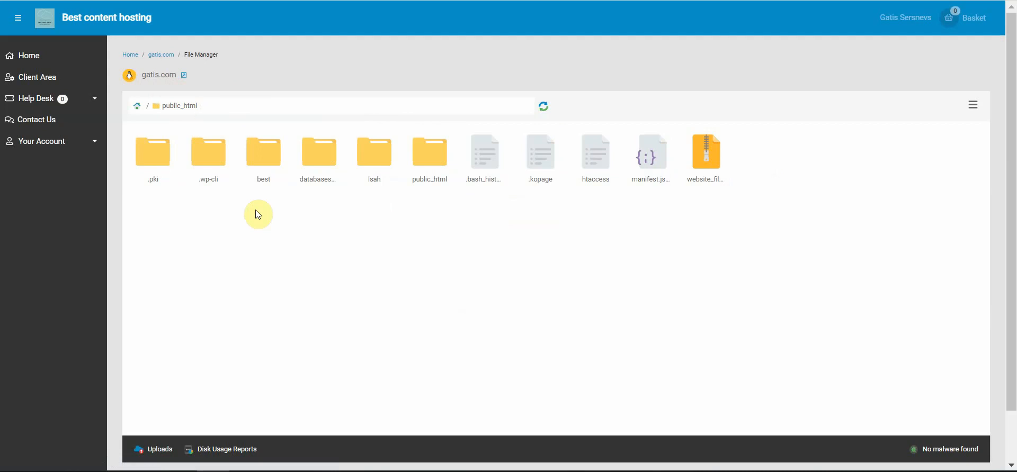
right_click(256, 211)
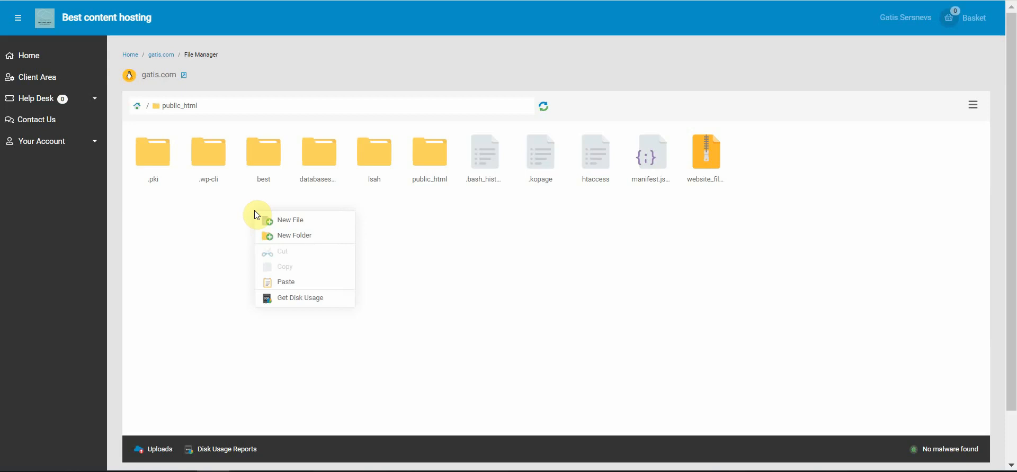
left_click(293, 283)
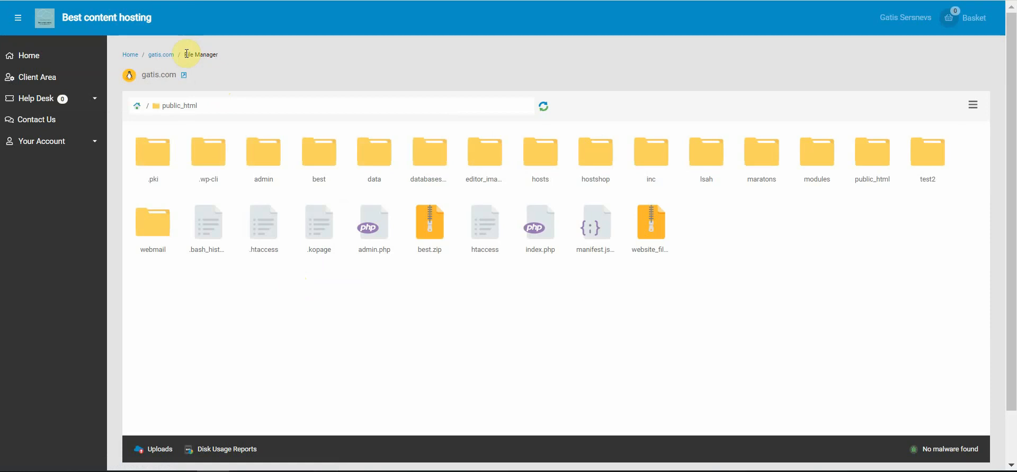
Open the temporary URL from the gatis.com overview and look through the restored website's home page
left_click(156, 55)
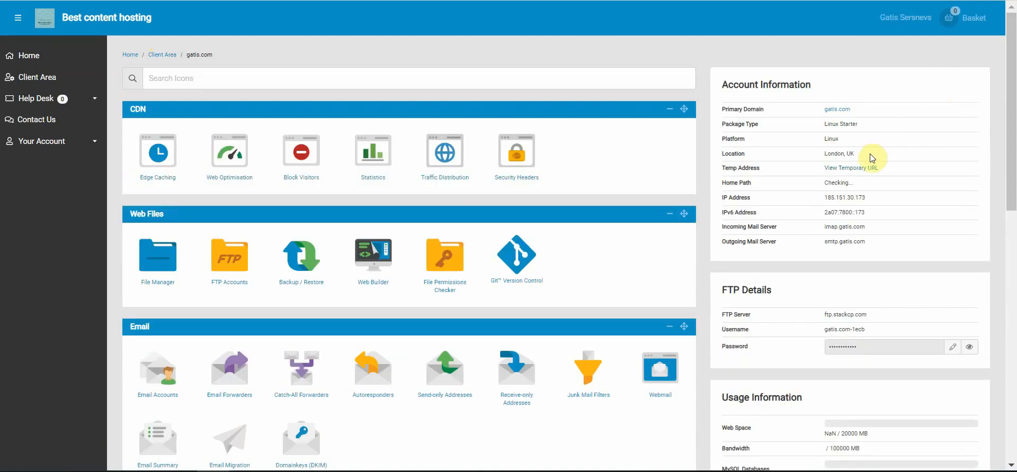
left_click(861, 167)
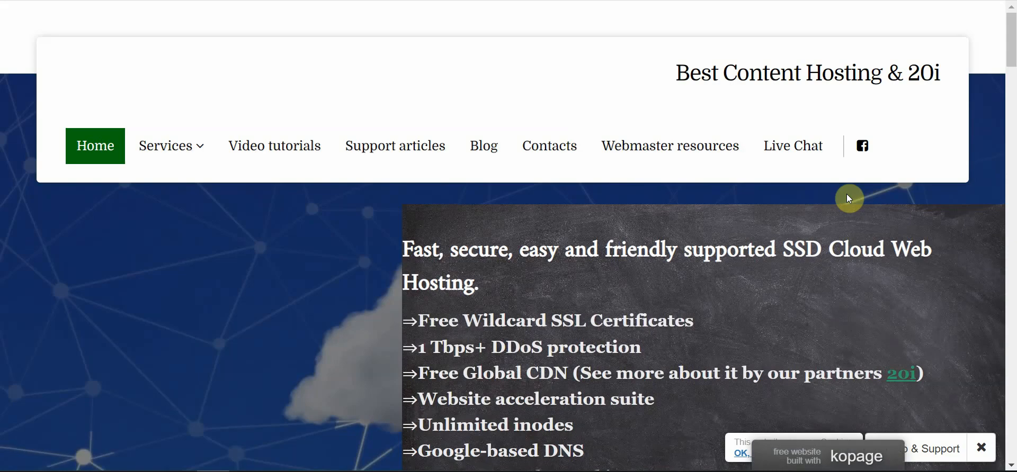
scroll(1005, 75, "down", 8)
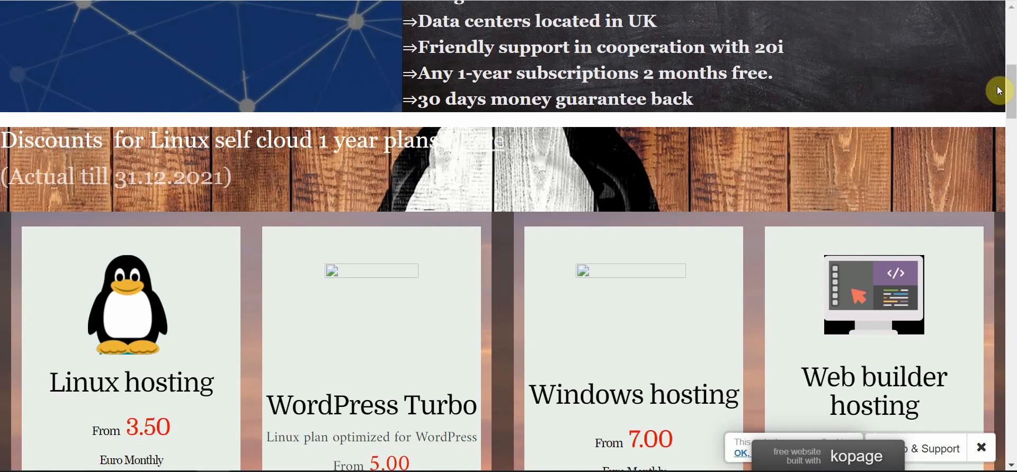
left_click_drag(999, 91, 965, 2)
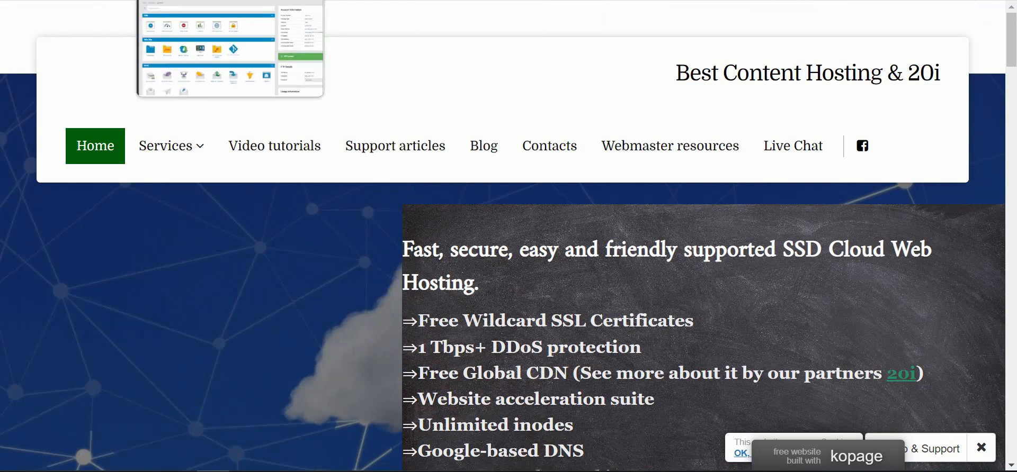
Return to the gatis.com hosting overview and open the form for adding a new MySQL database
left_click(185, 0)
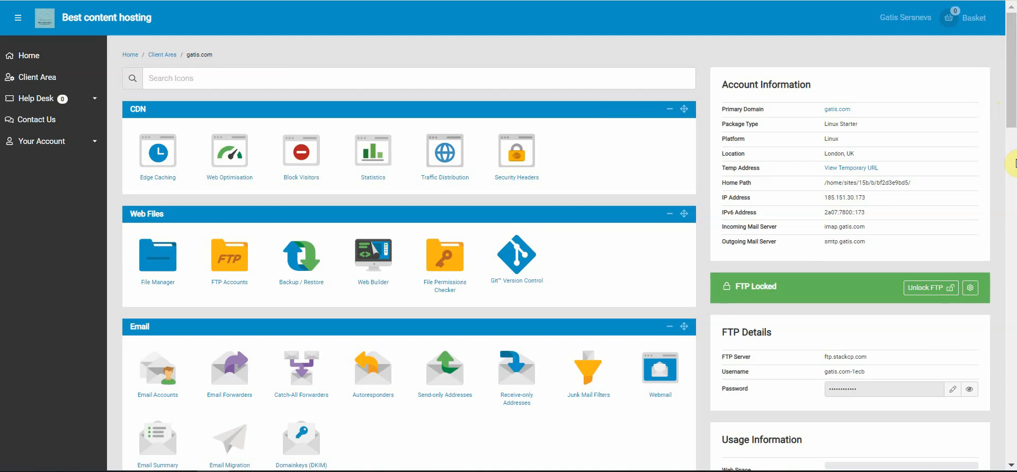
left_click_drag(1010, 124, 996, 175)
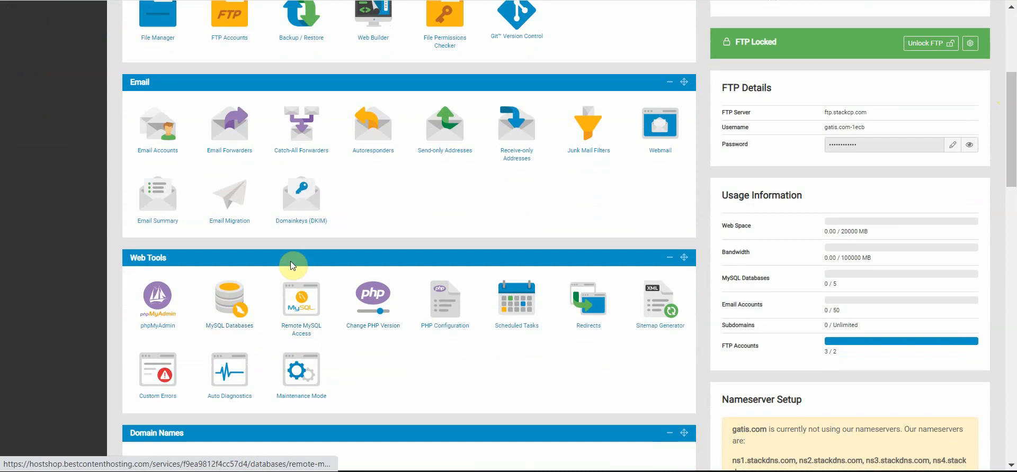
left_click(233, 294)
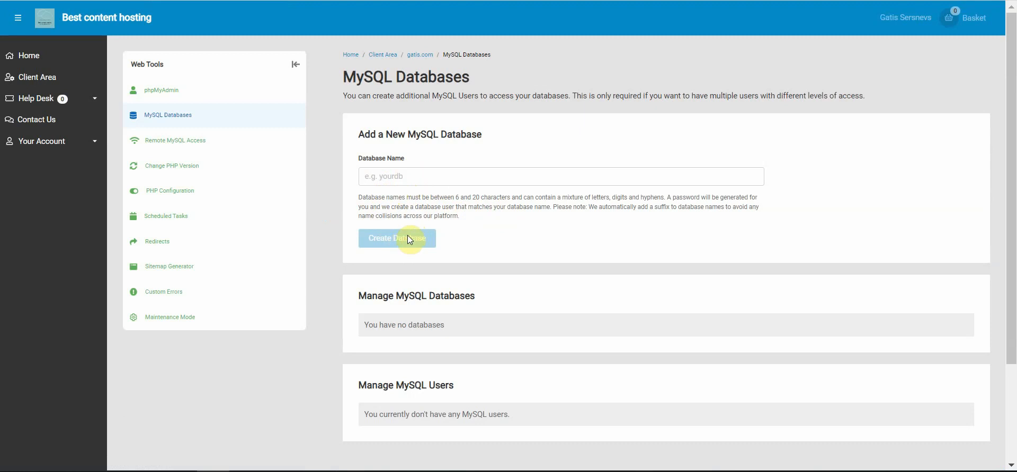
left_click(398, 176)
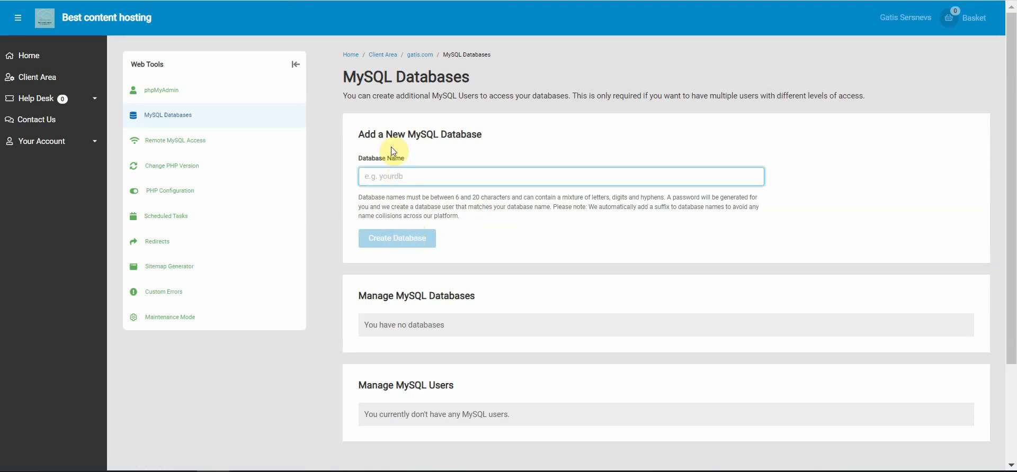
type("mud")
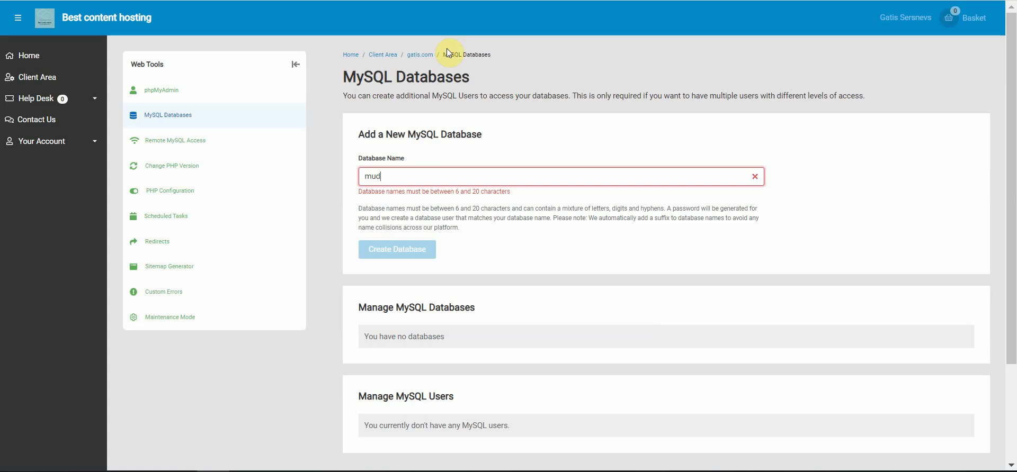
key("BackSpace")
key("BackSpace")
key("BackSpace")
key("BackSpace")
Create a MySQL database named Gatisdatabase
type("Gatisda")
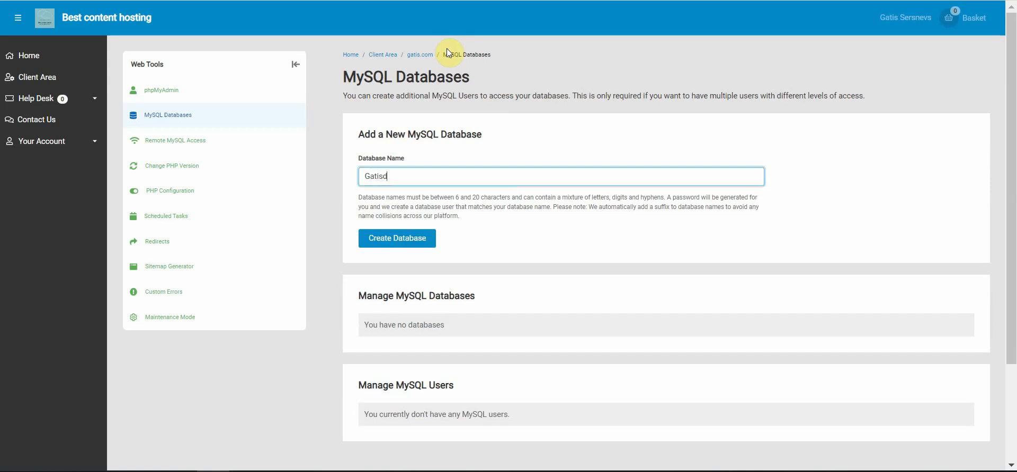
type("tabase")
left_click(417, 245)
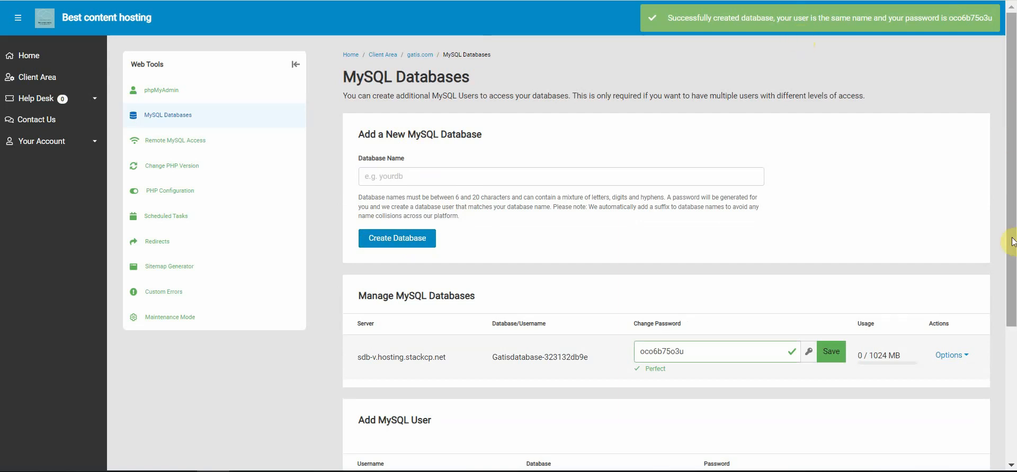
Sign in to phpMyAdmin for the new database and view the import page's file selection without choosing a file
scroll(1006, 424, "down", 2)
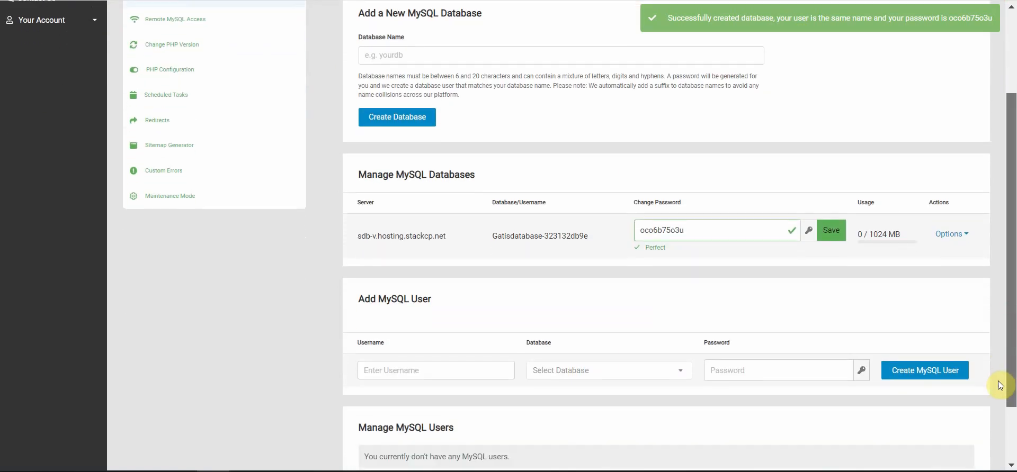
left_click_drag(1000, 385, 994, 363)
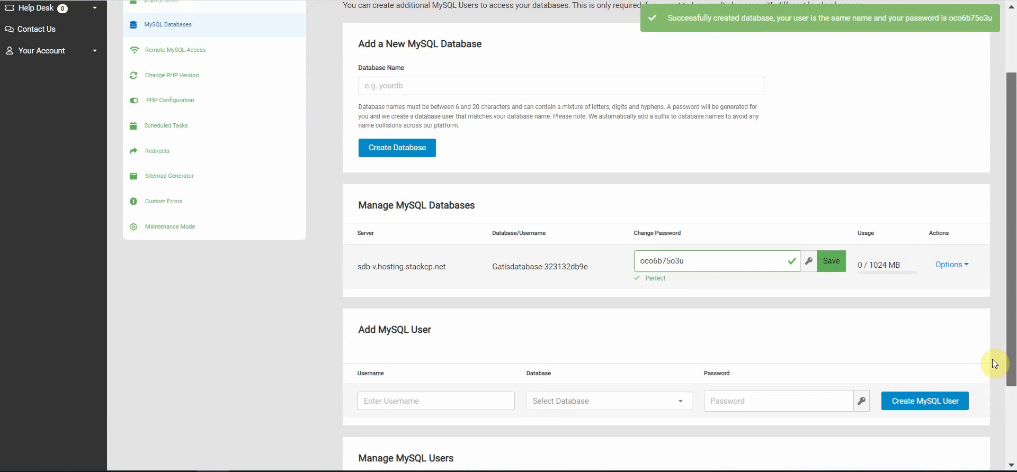
left_click(947, 266)
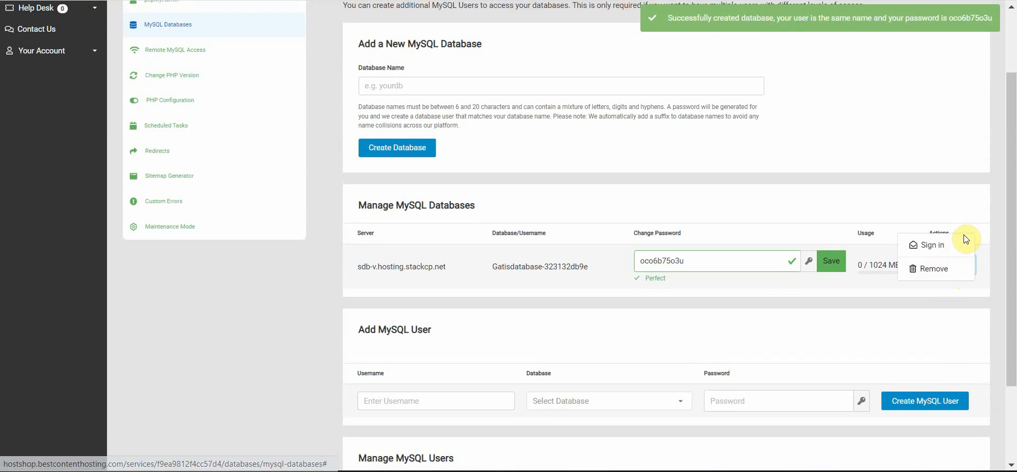
left_click(934, 246)
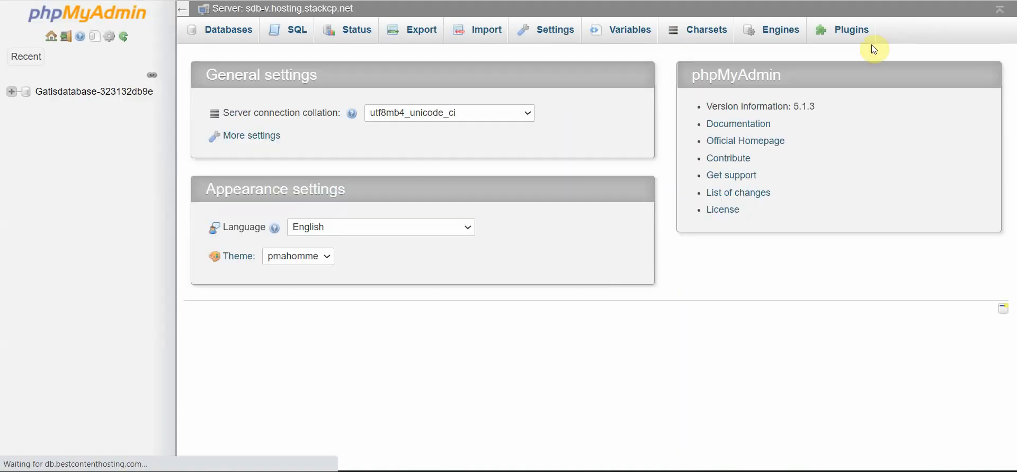
left_click(488, 32)
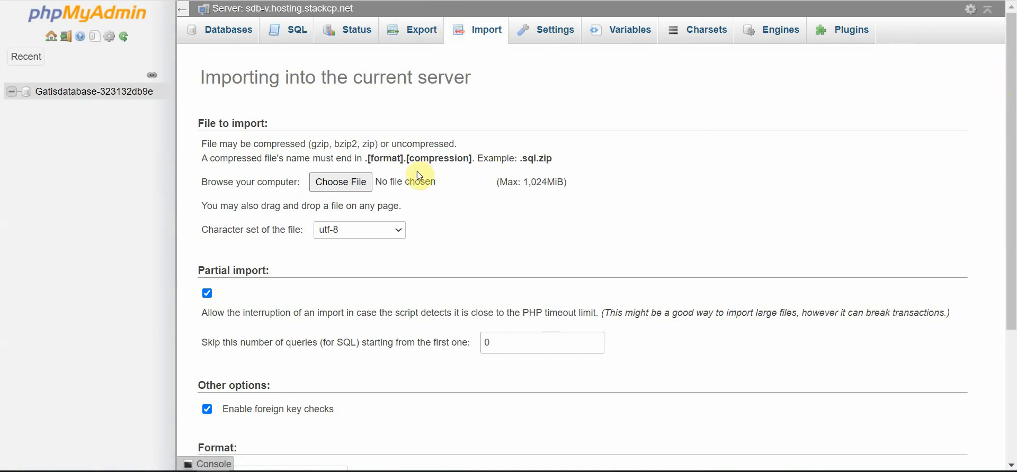
left_click(345, 182)
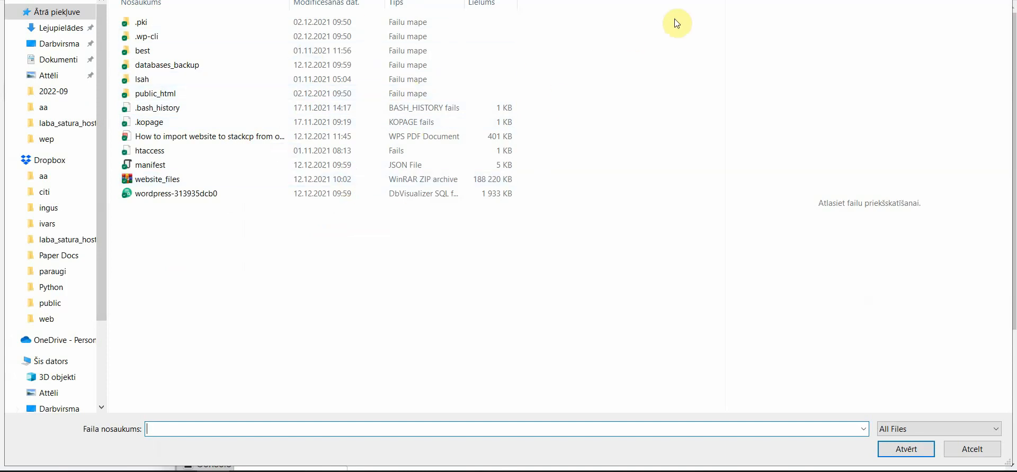
key("Escape")
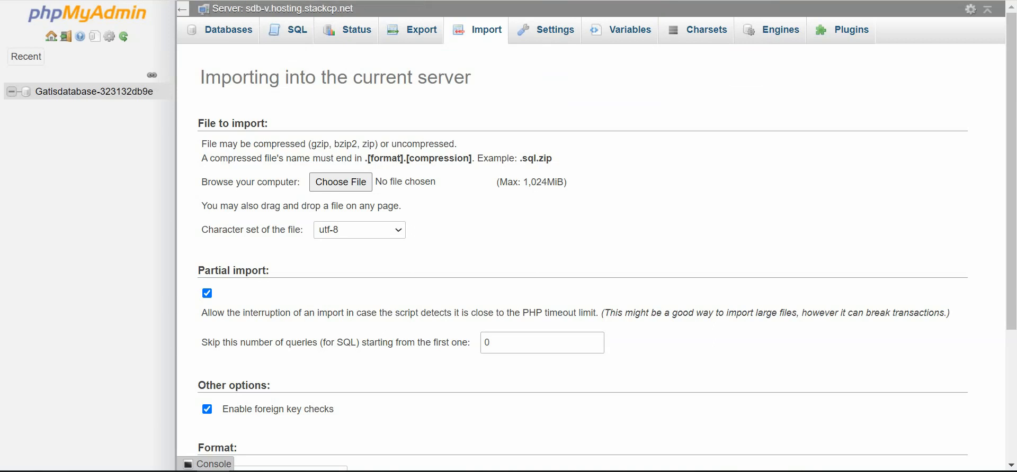
Return to the hosting panel's home page and open the gatis.com package from the package selection
left_click(313, 0)
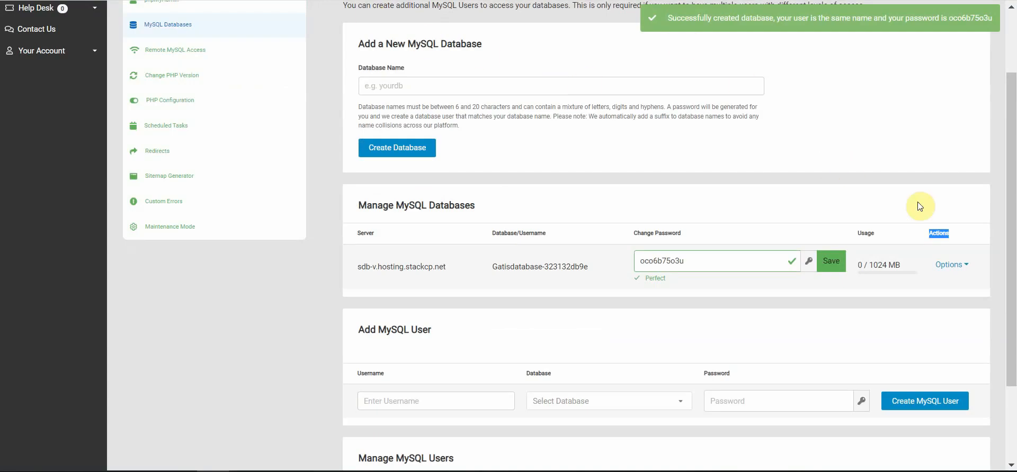
left_click(999, 232)
left_click_drag(1001, 194, 1010, 120)
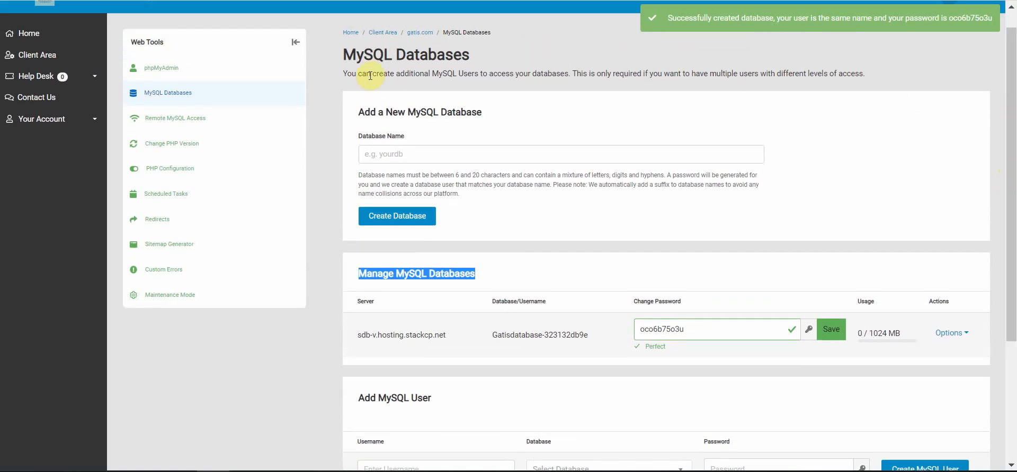
left_click(64, 58)
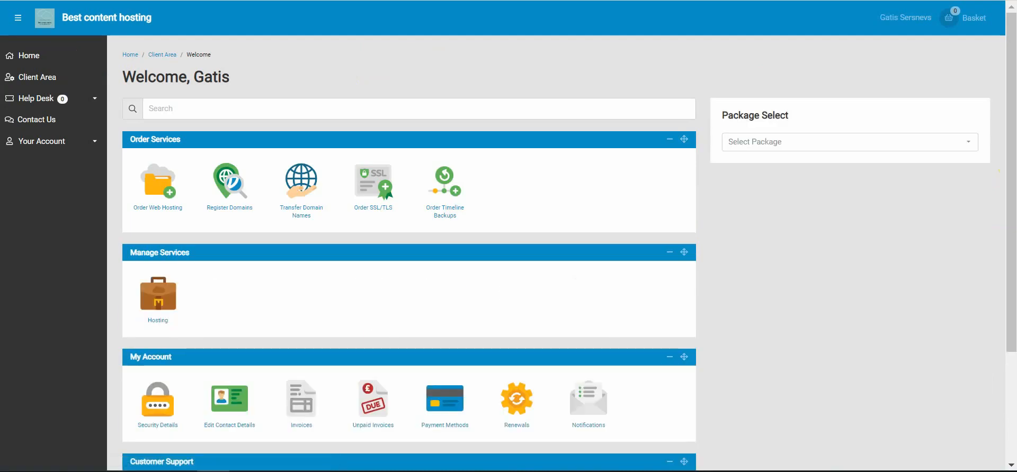
left_click(789, 147)
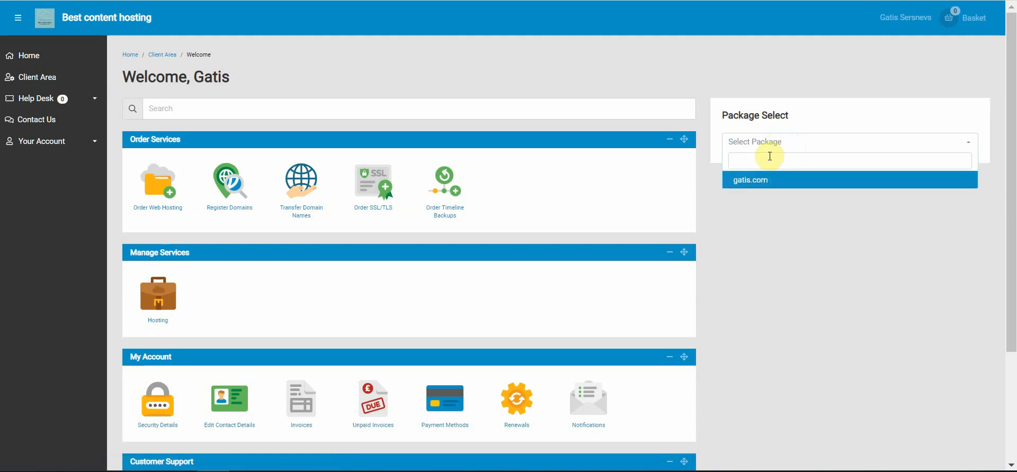
left_click(756, 181)
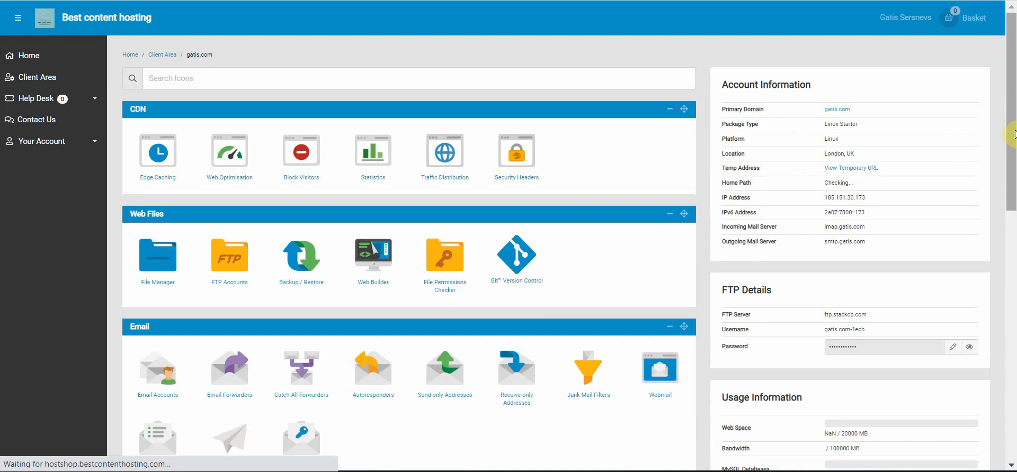
Look through the installable applications on the gatis.com overview and return to the start of the page
scroll(1011, 137, "down", 8)
left_click_drag(1012, 136, 1000, 284)
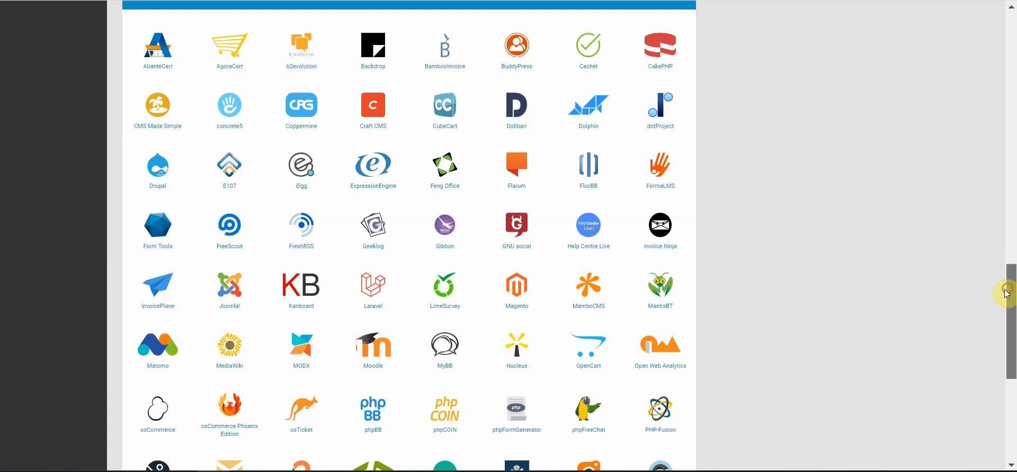
left_click_drag(1007, 291, 1001, 11)
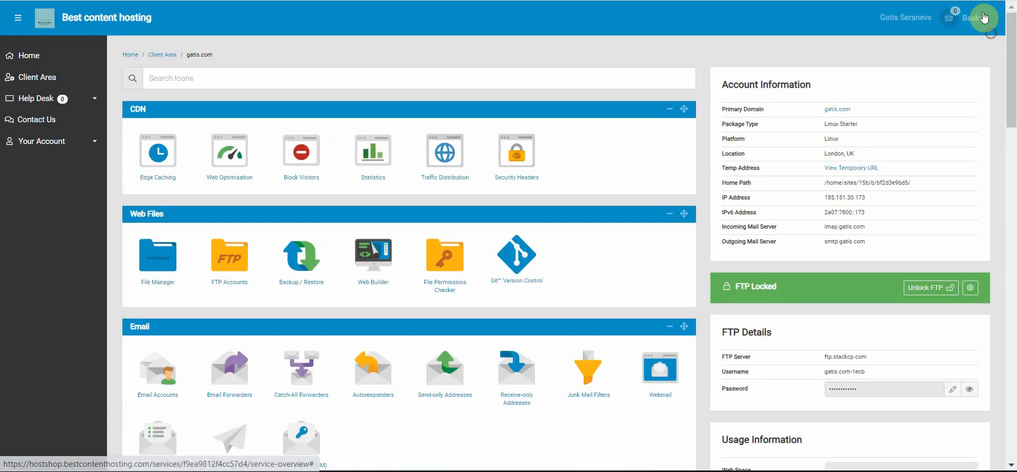